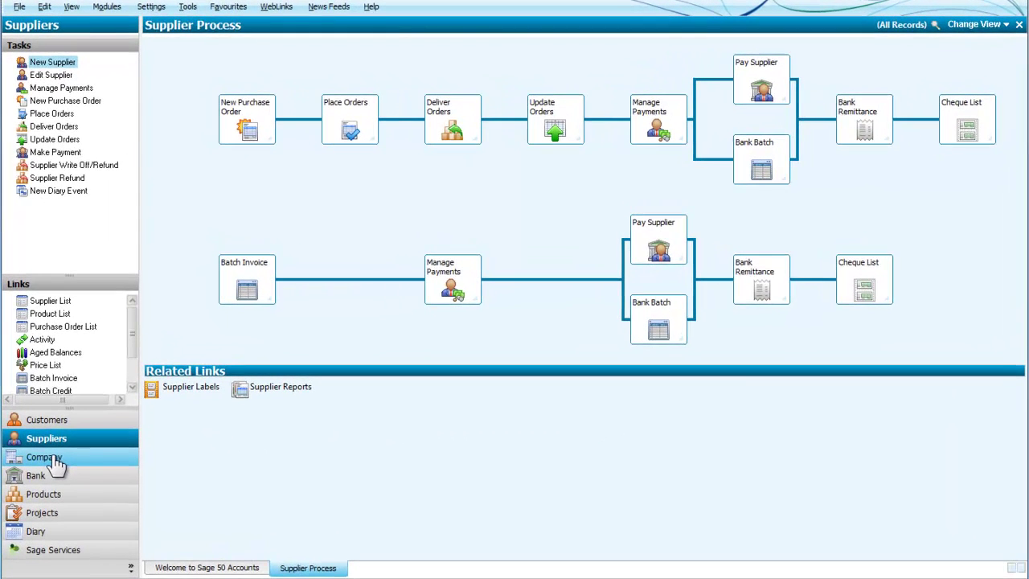
Preview the Period Trial Balance from the company's financial reports for the period to 12: March 2013, and maximize the preview
left_click(53, 464)
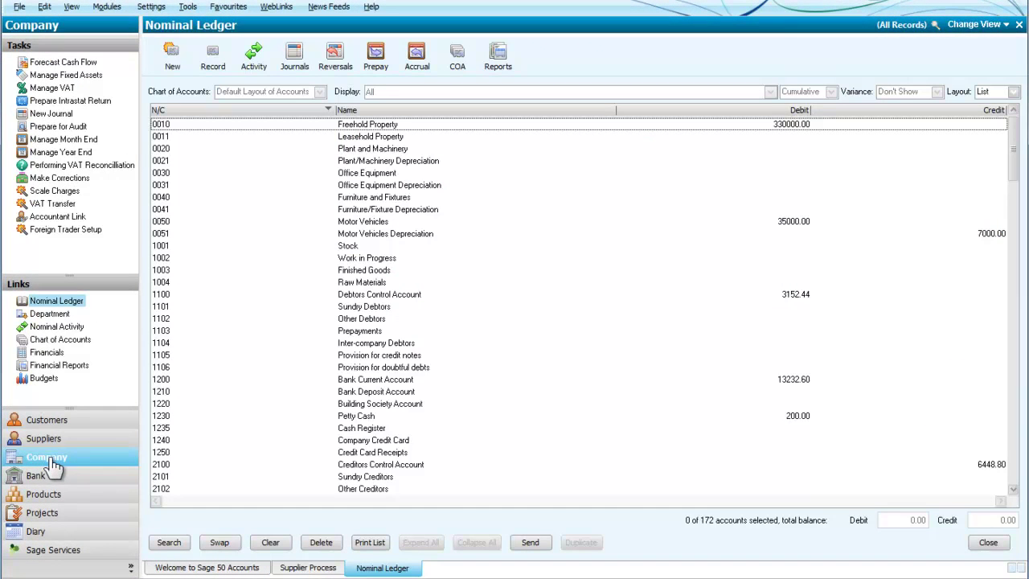
left_click(46, 368)
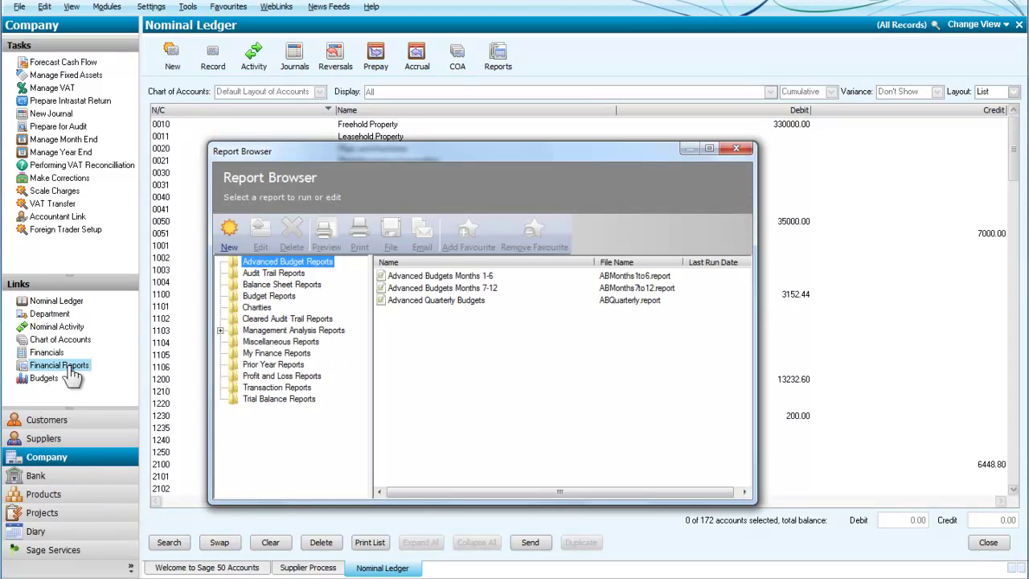
left_click(274, 399)
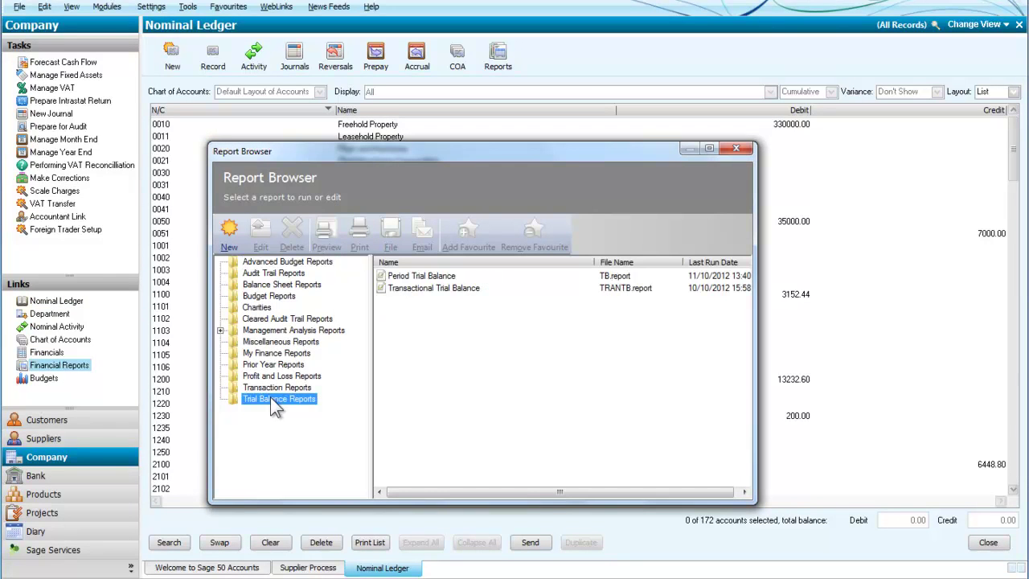
left_click(426, 276)
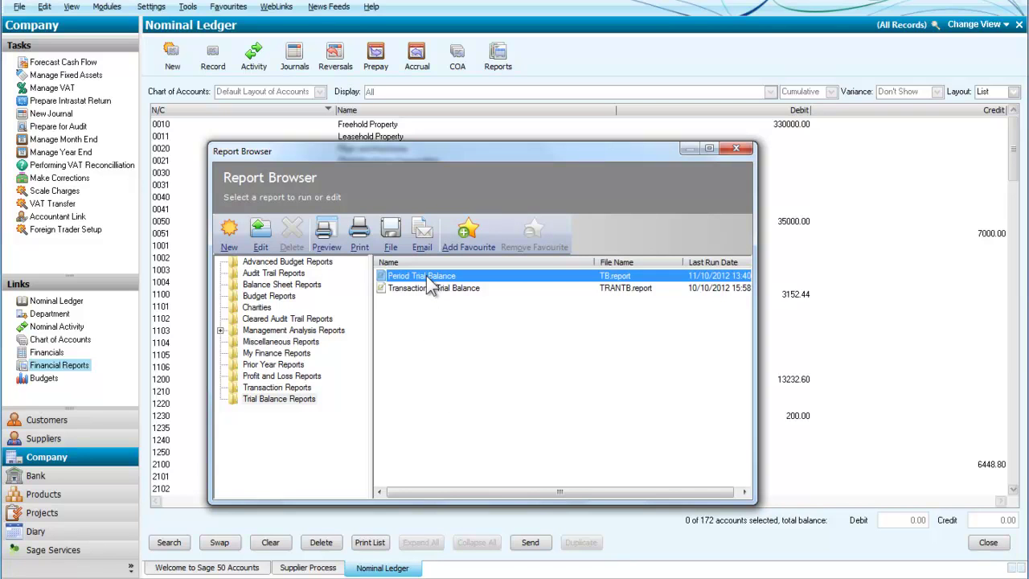
left_click(330, 233)
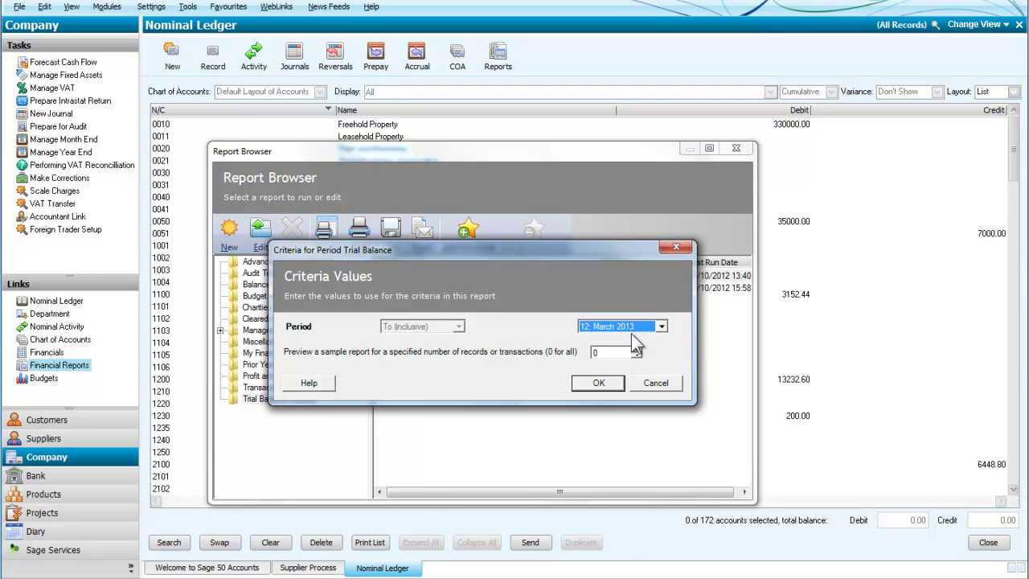
left_click(604, 386)
left_click(599, 383)
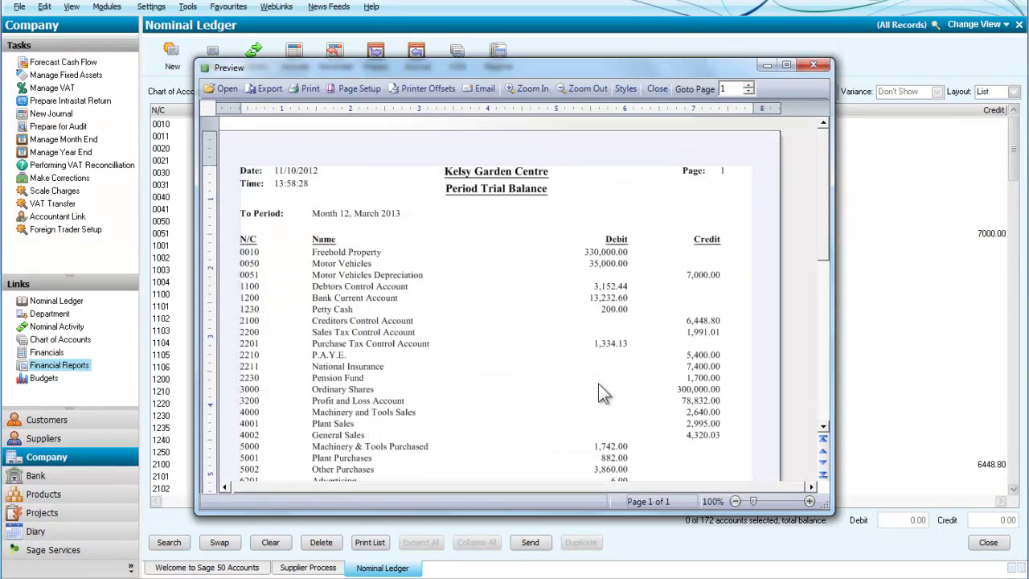
left_click(786, 64)
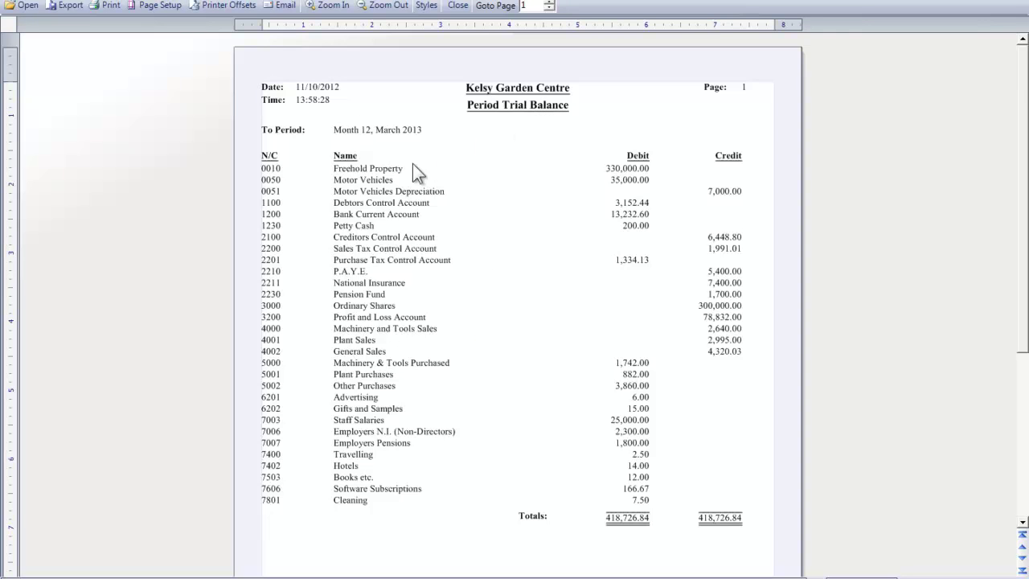
Export the trial balance to the Desktop as an Excel 2007 file named Trial Balance, and close the preview and Report Browser
left_click(66, 4)
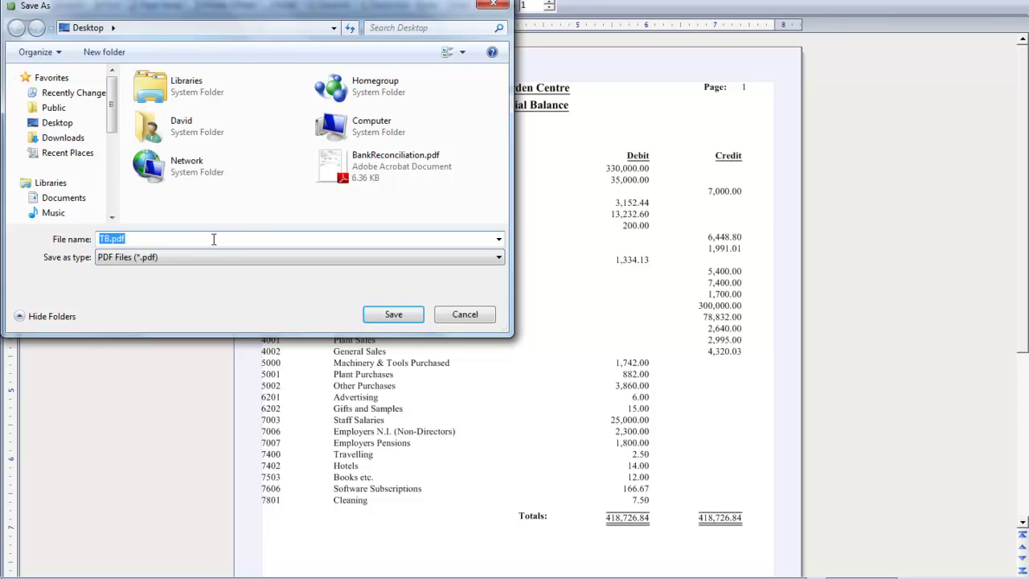
left_click(499, 258)
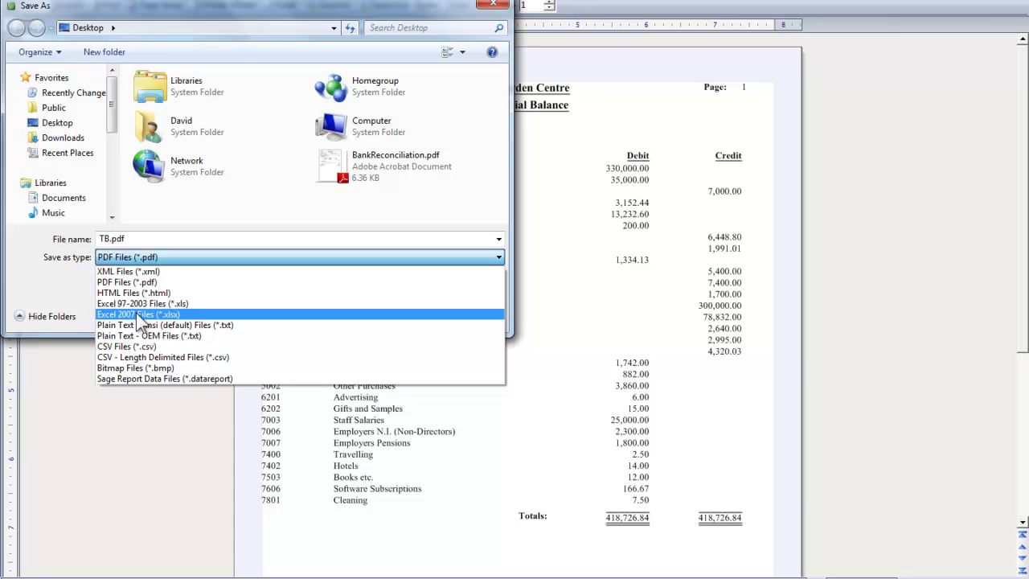
left_click(139, 314)
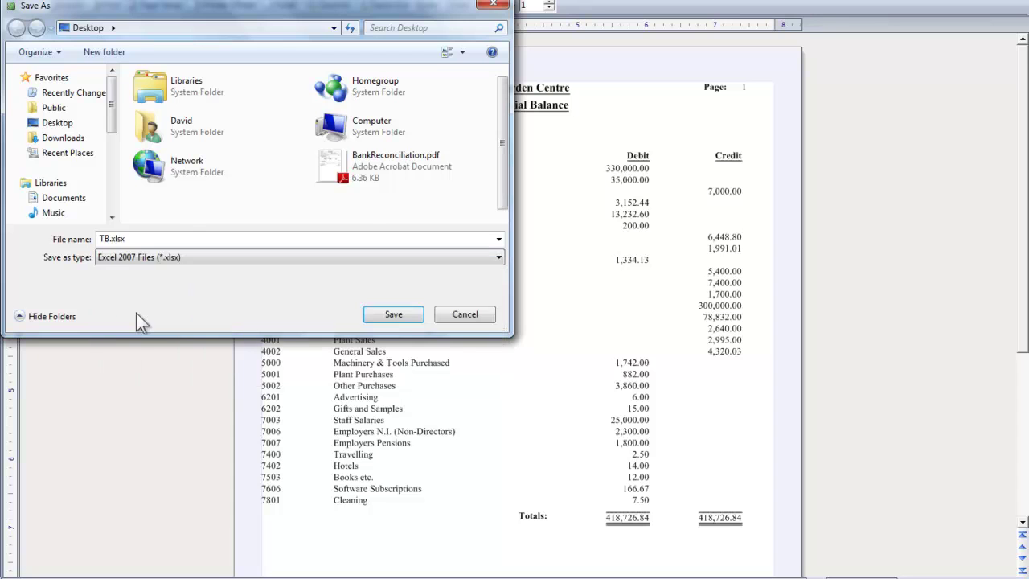
double_click(102, 241)
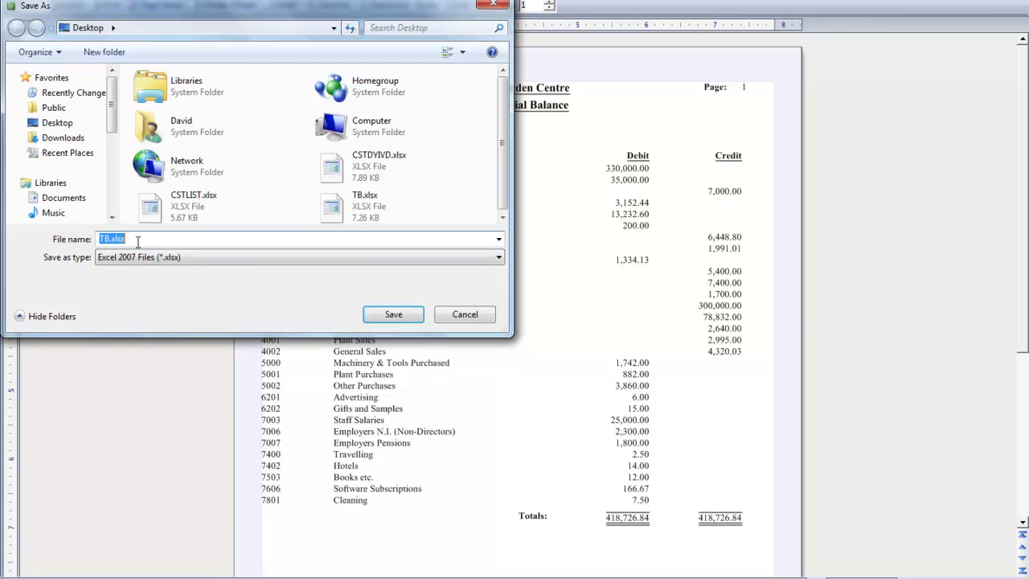
type("Trial Balance")
left_click(392, 314)
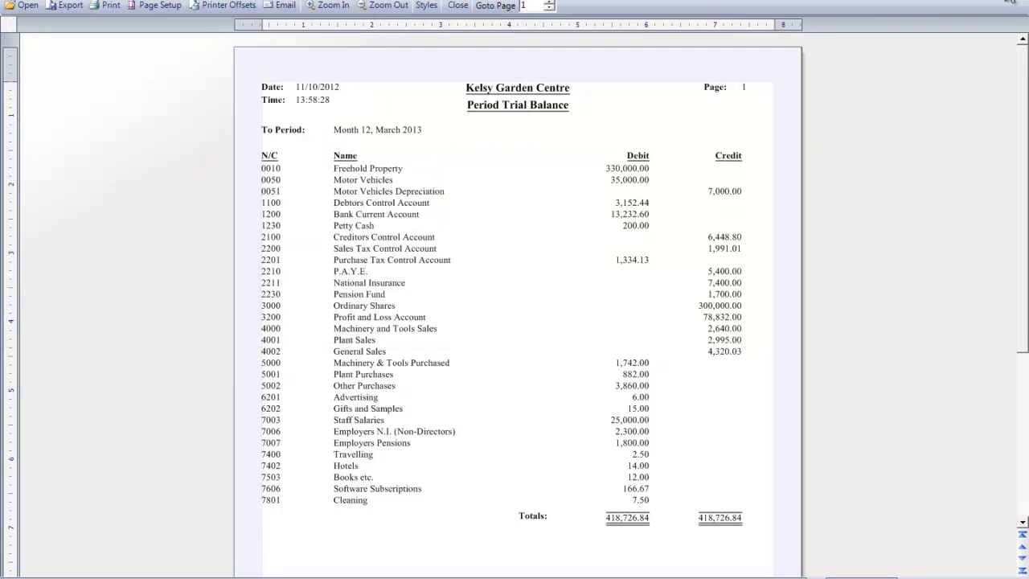
left_click(1019, 4)
left_click(734, 149)
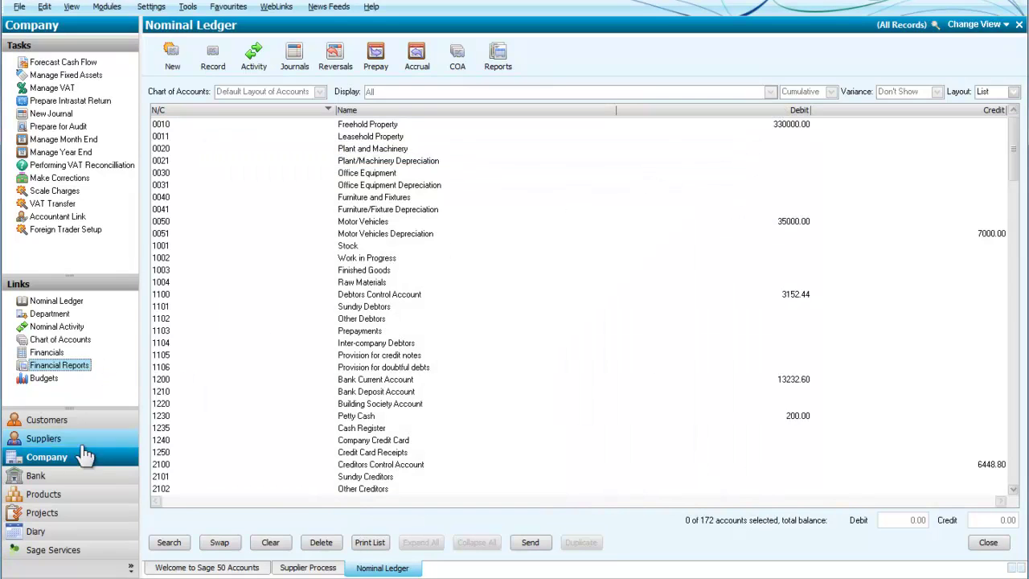
Preview the customer day book report Day Books: Customer Invoices (Detailed) with the default criteria
left_click(50, 421)
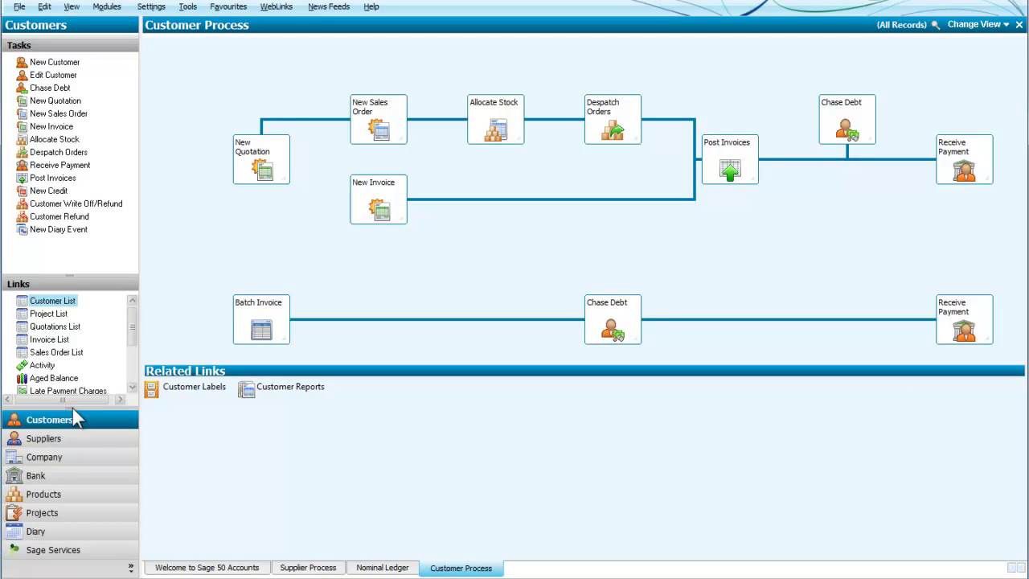
scroll(129, 372, "down", 3)
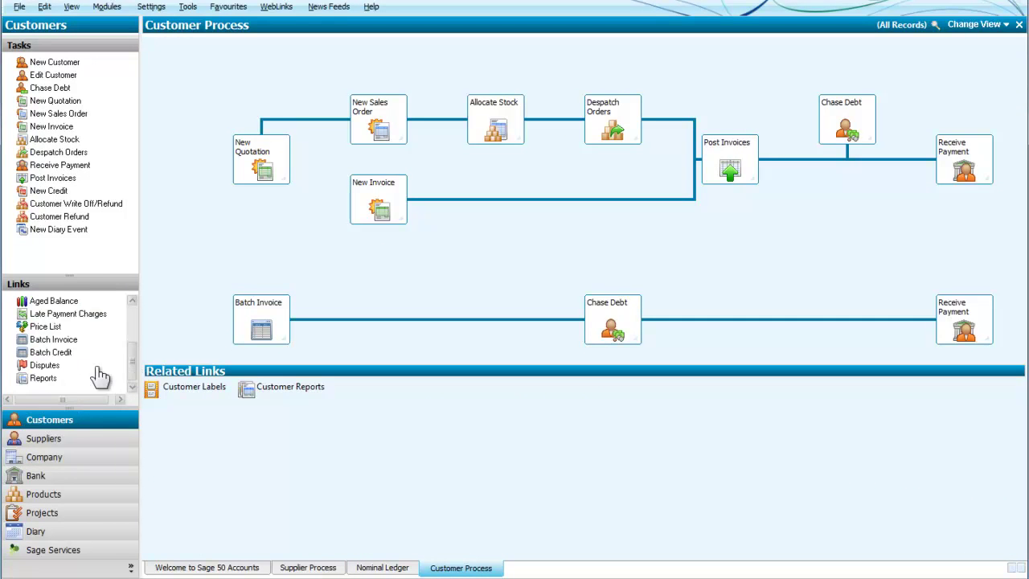
left_click(41, 380)
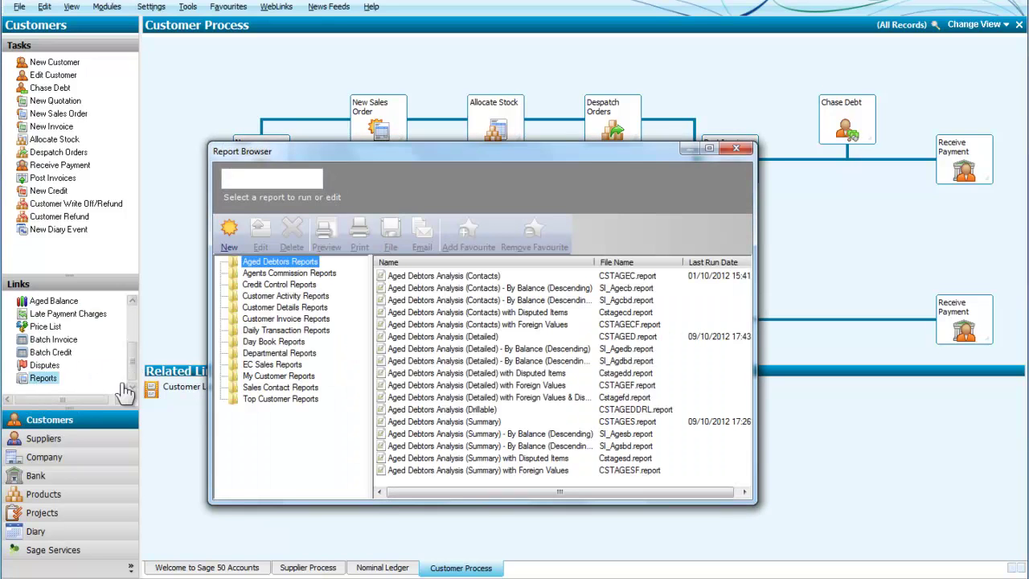
left_click(277, 341)
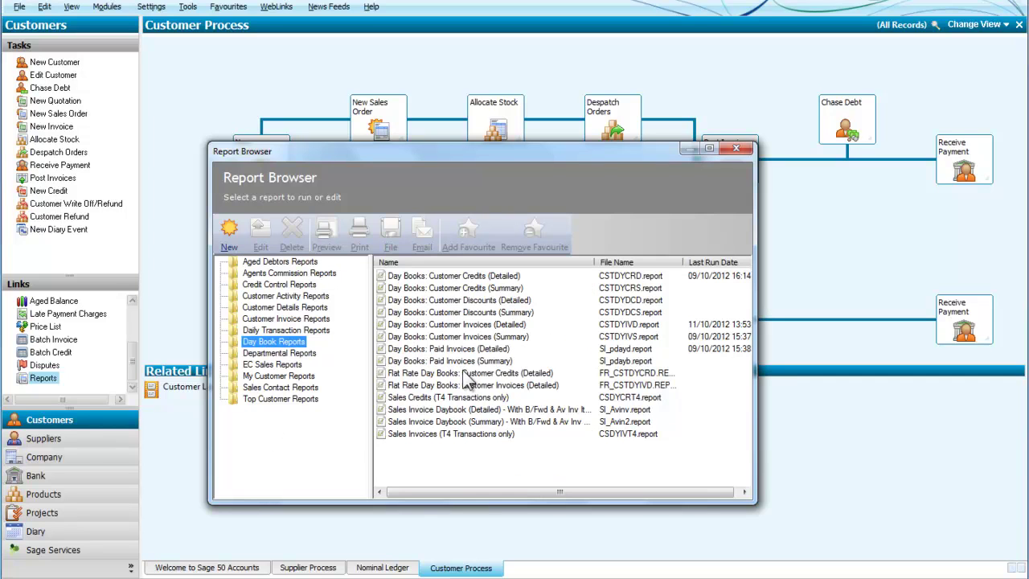
left_click(448, 324)
left_click(332, 228)
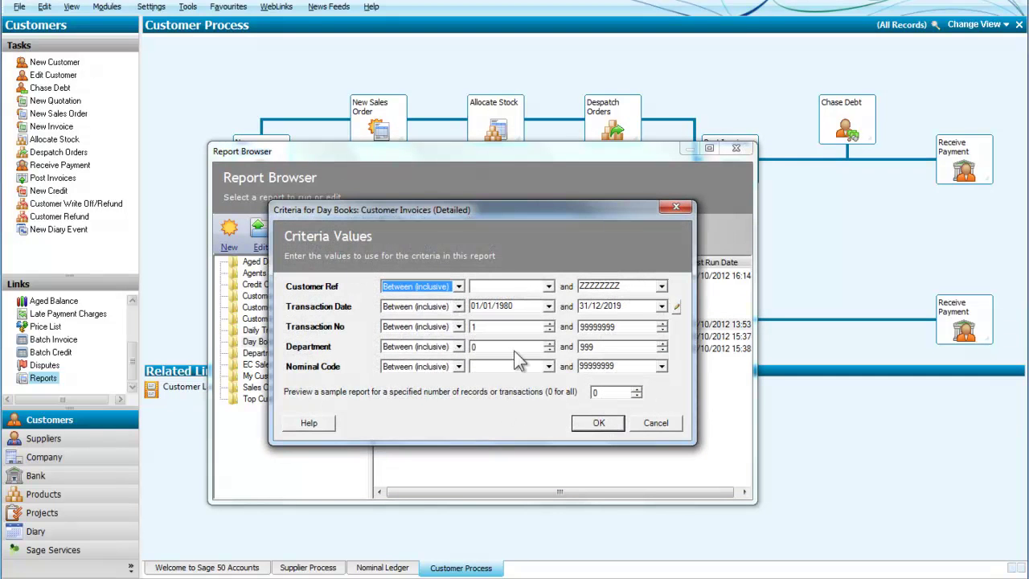
left_click(591, 424)
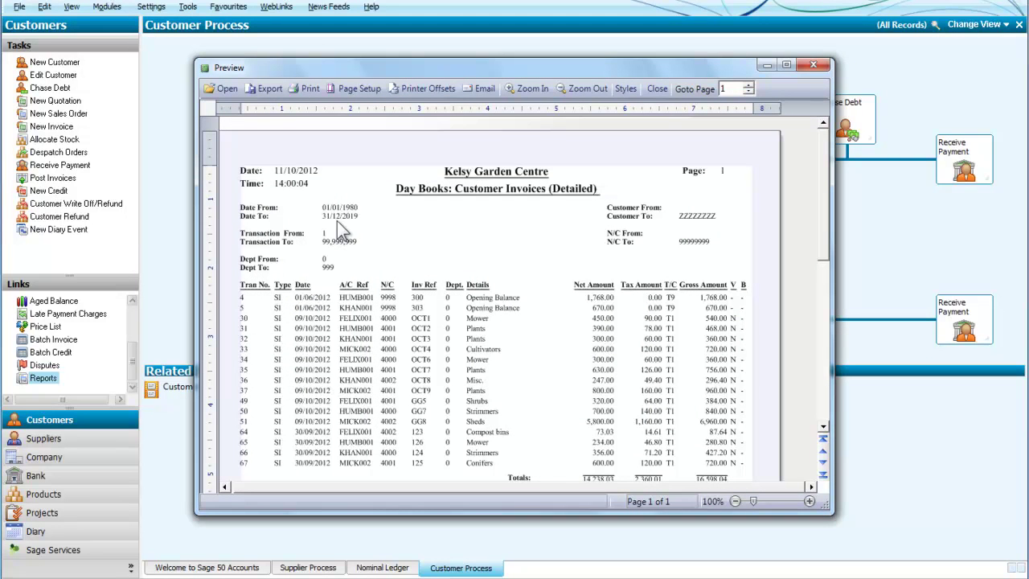
Export the customer invoices day book to the Desktop as an Excel 2007 file named Customers Detailed, without aborting the export, and close the preview
left_click(270, 86)
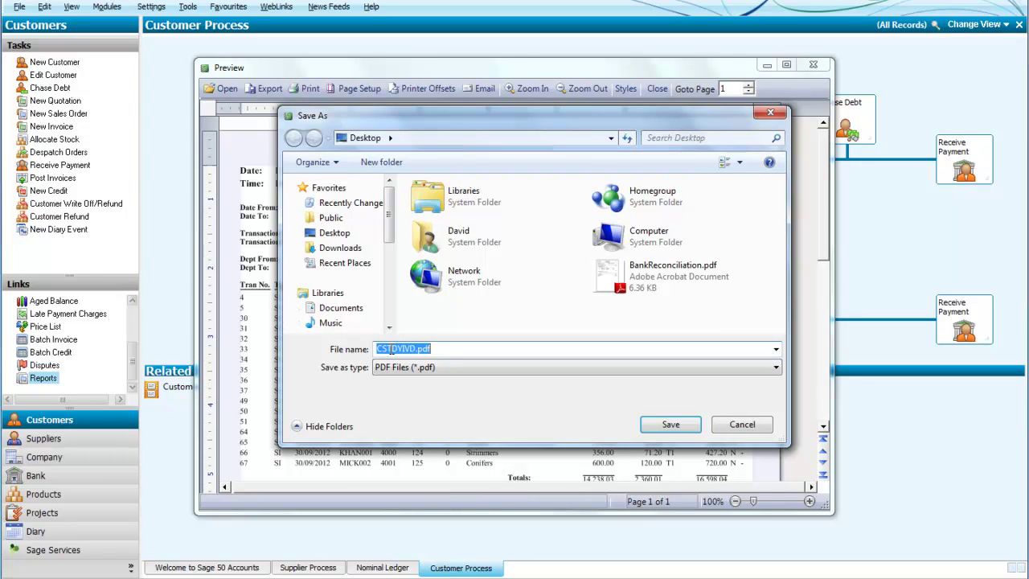
left_click(775, 366)
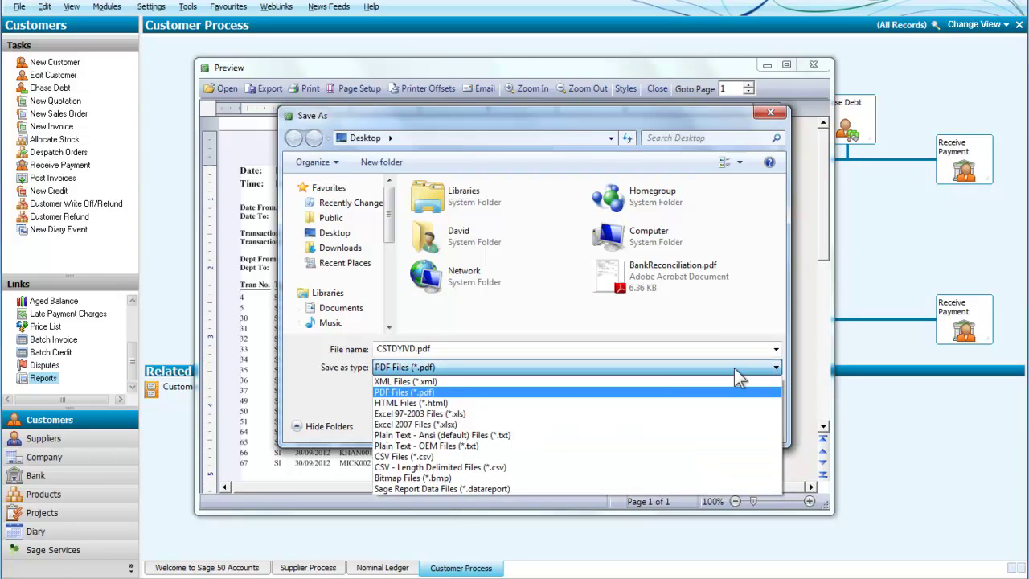
left_click(410, 424)
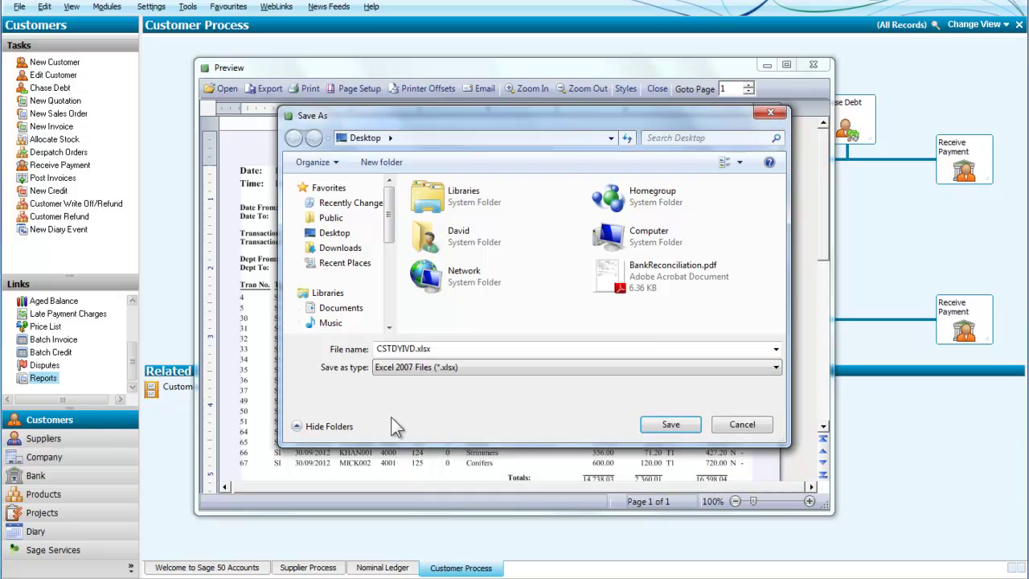
double_click(377, 348)
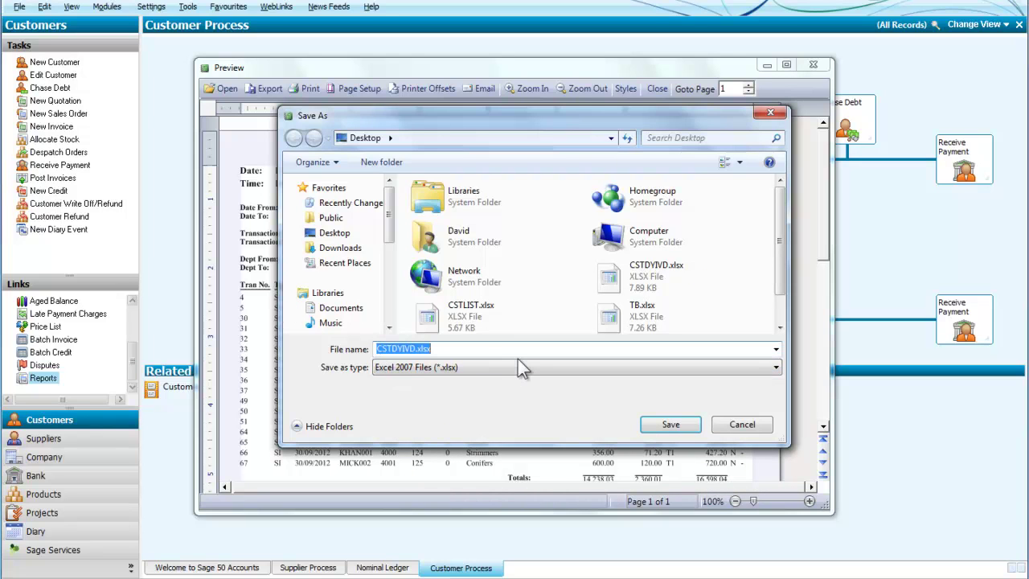
type("Customers Detailed")
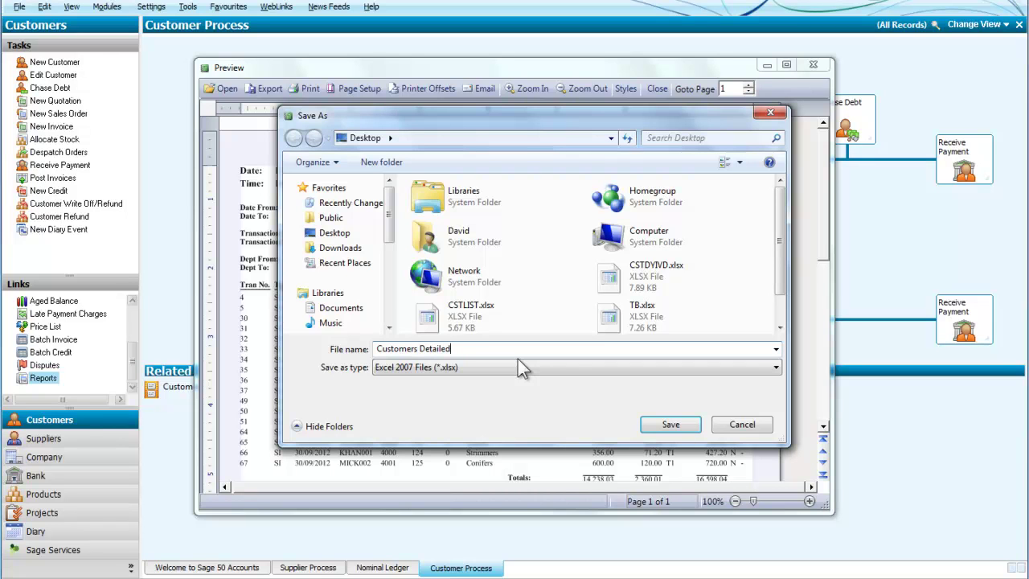
left_click(672, 426)
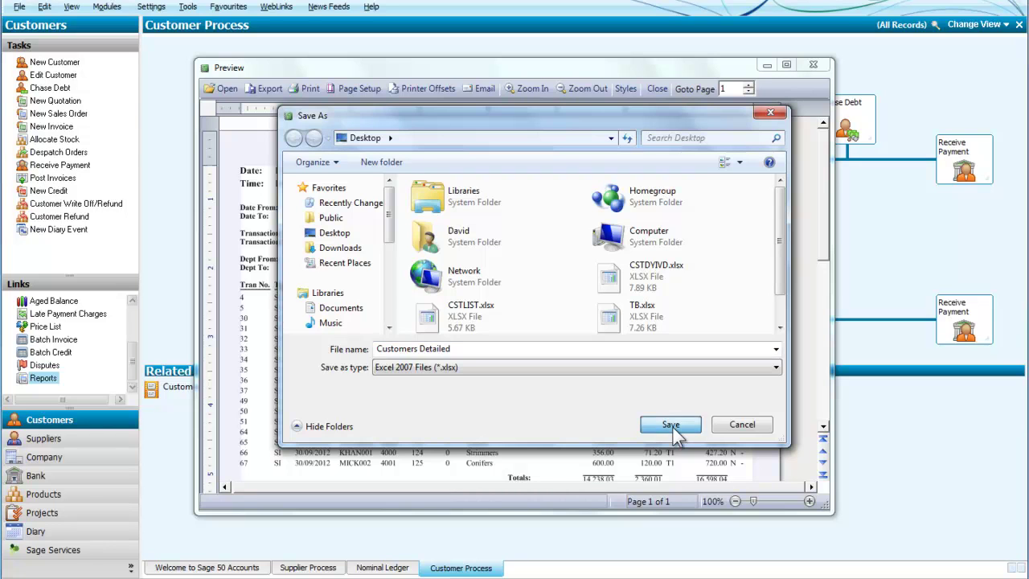
left_click(812, 64)
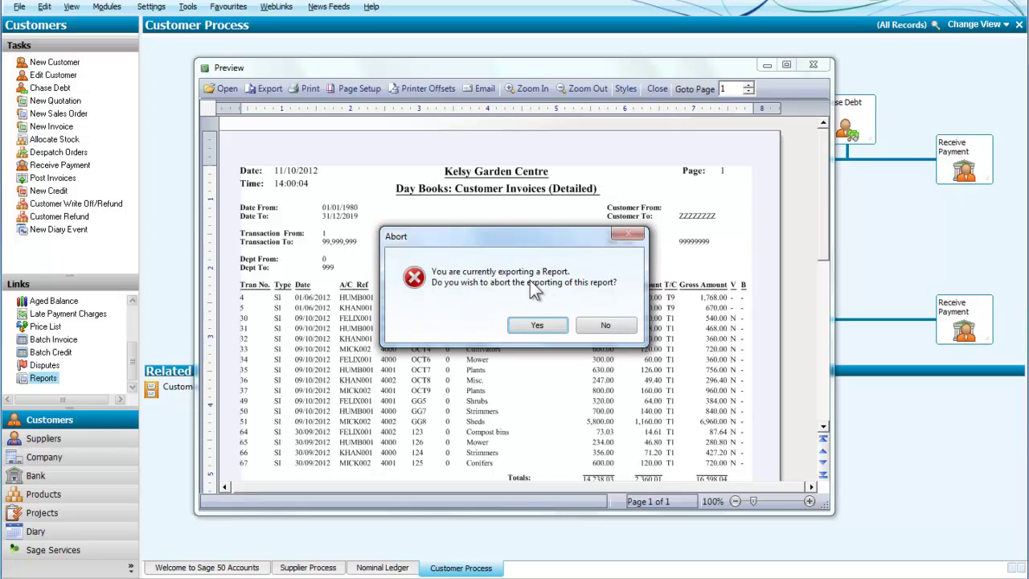
left_click(586, 328)
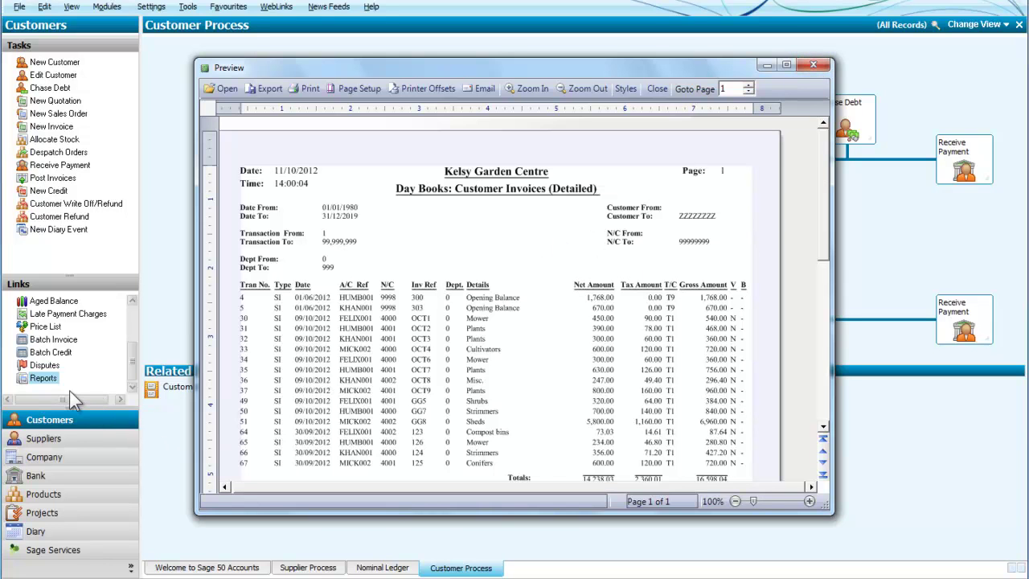
Preview the Customer Address List from the Customer Details Reports with the default customer range
left_click(44, 379)
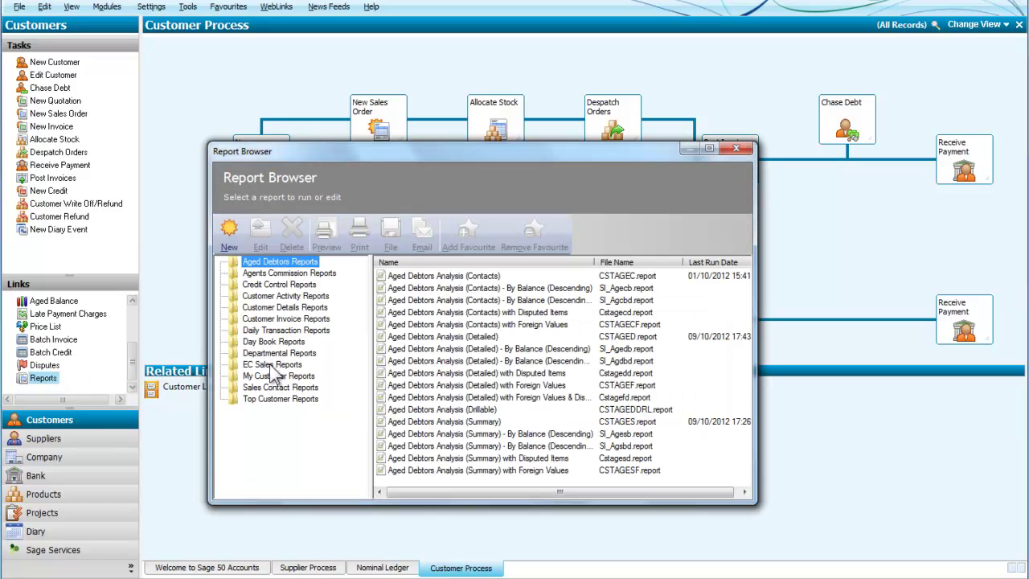
left_click(279, 310)
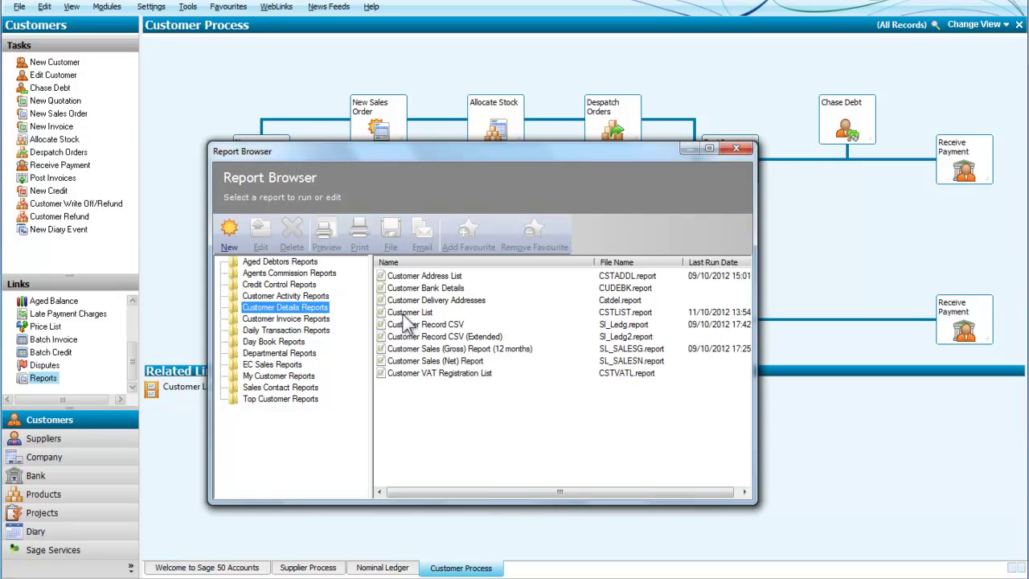
left_click(406, 313)
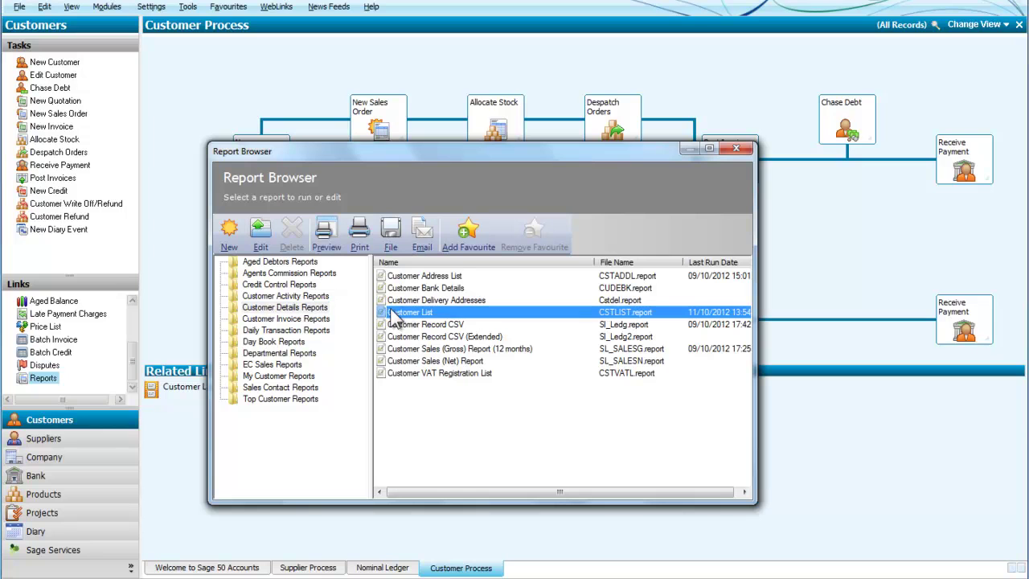
left_click(418, 279)
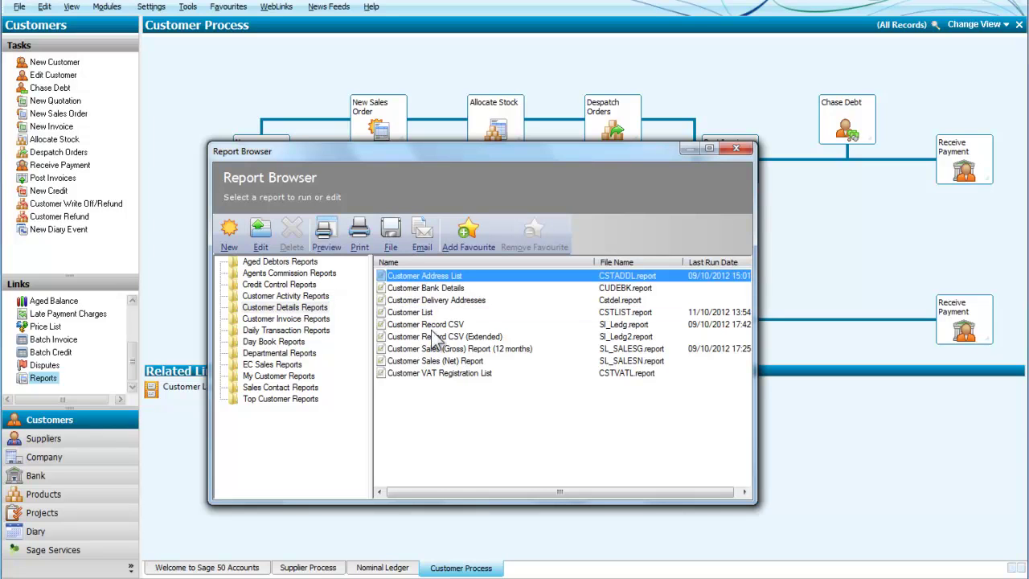
left_click(320, 232)
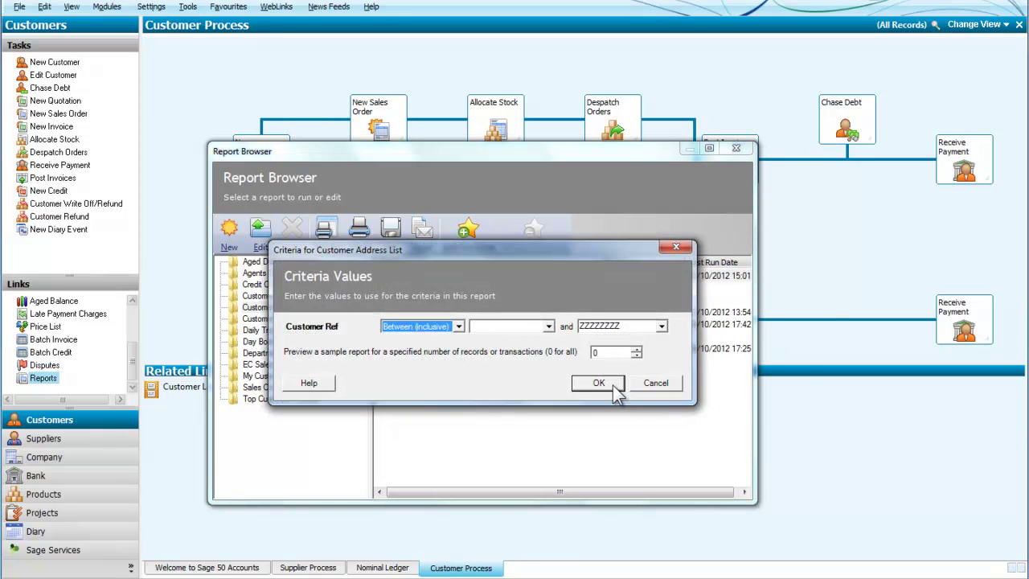
left_click(614, 384)
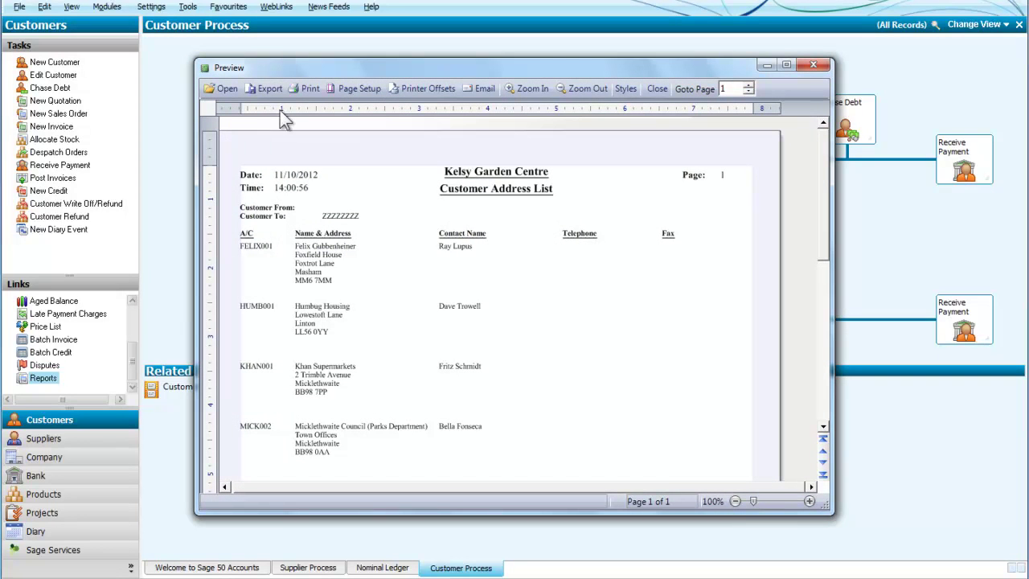
Export the Customer Address List to the Desktop as an Excel 2007 file named CSTADDL.xlsx
left_click(269, 87)
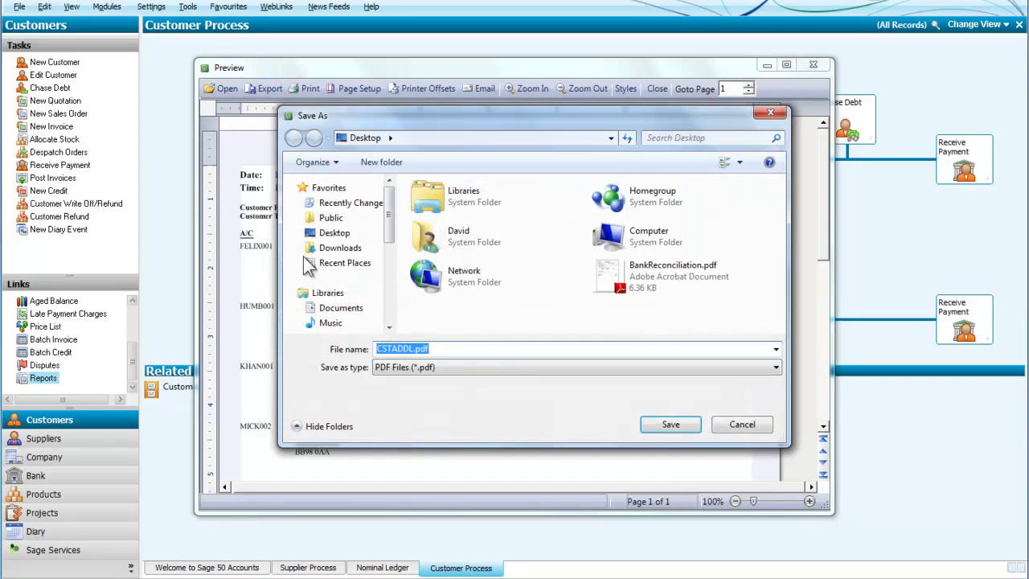
left_click(776, 349)
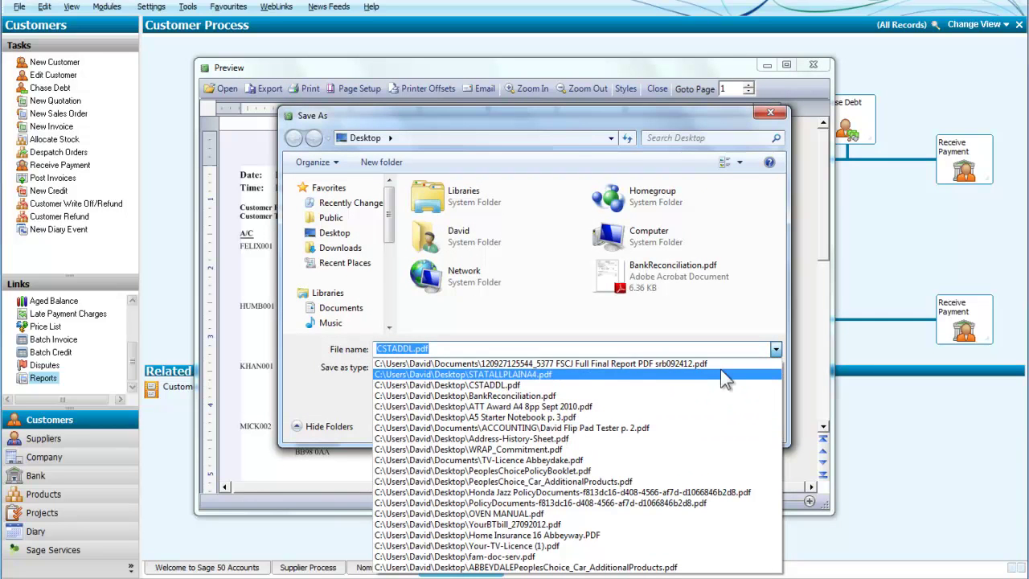
left_click(775, 350)
left_click(777, 367)
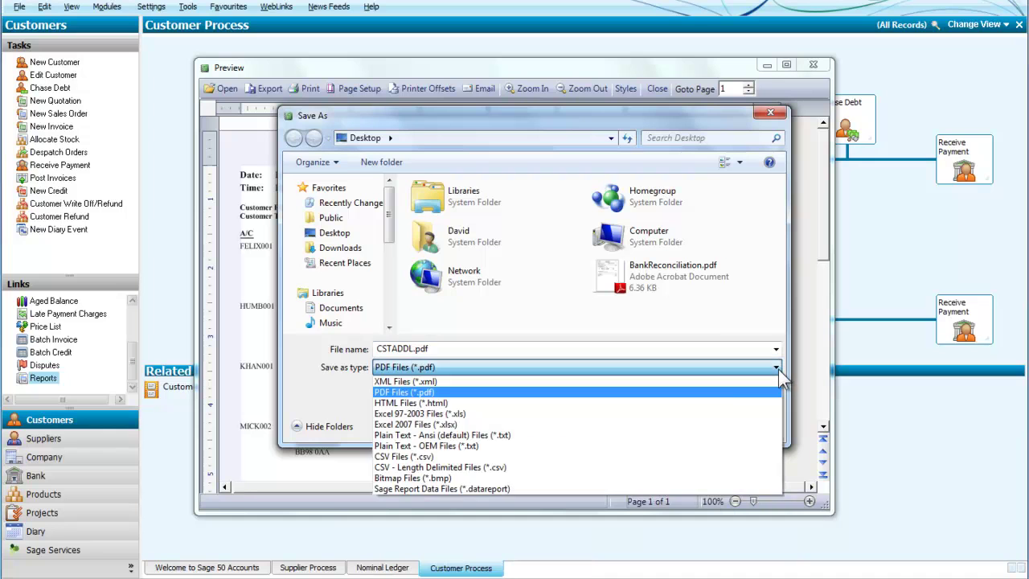
left_click(411, 424)
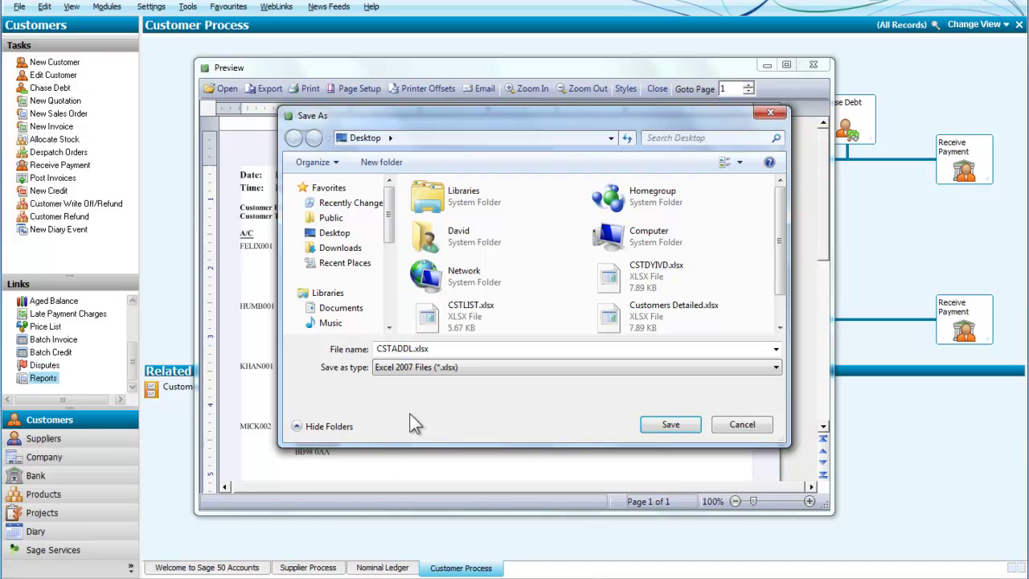
left_click(406, 354)
left_click(669, 423)
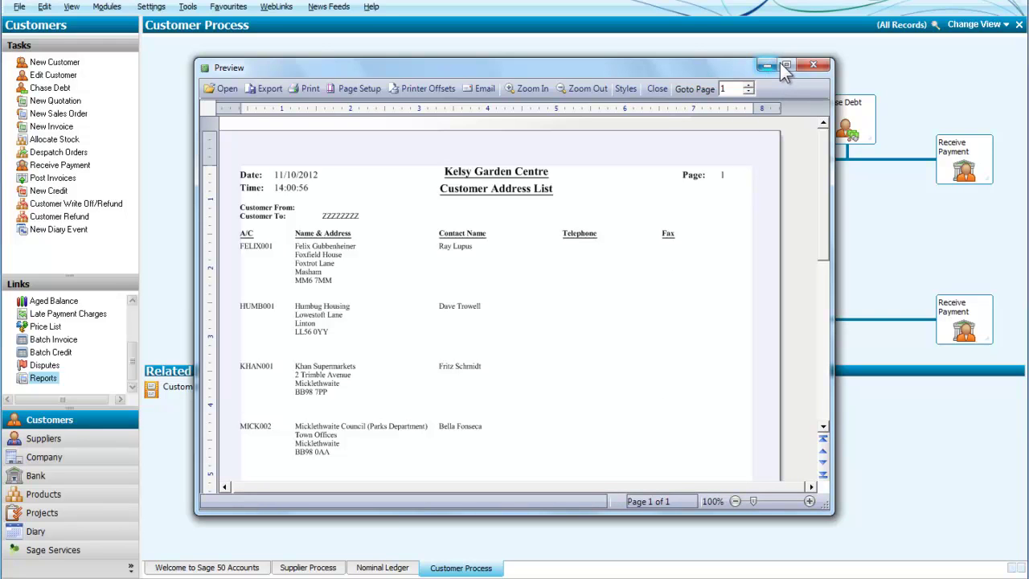
Close the remaining report previews and the Report Browser, and get back to the Windows desktop
left_click(821, 63)
left_click(735, 150)
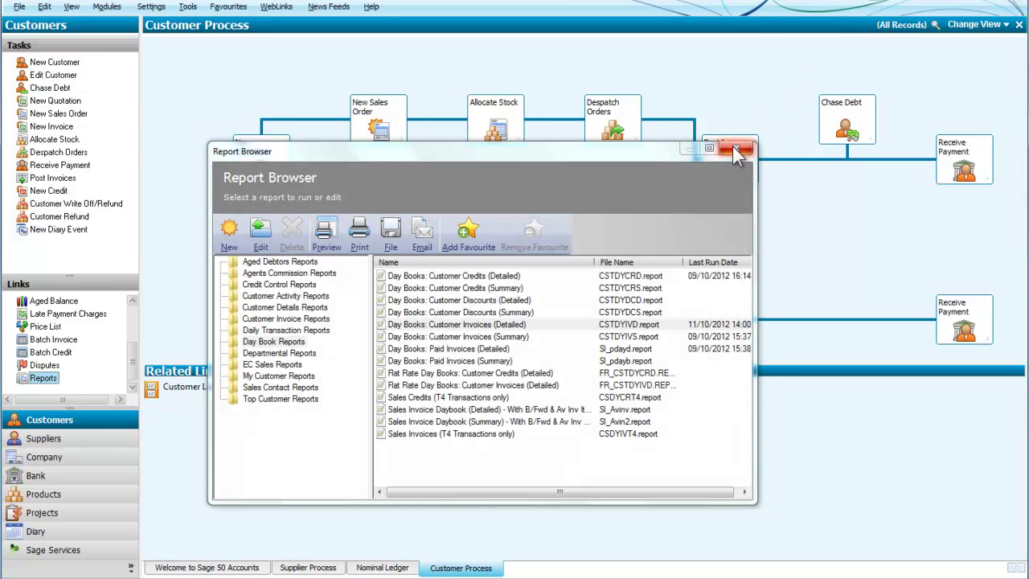
left_click(732, 146)
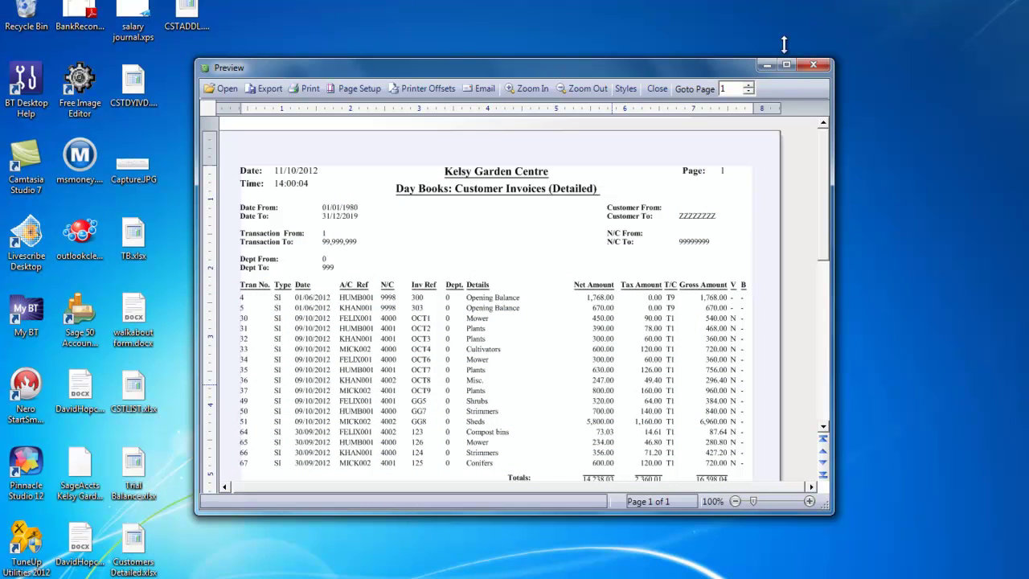
left_click(814, 68)
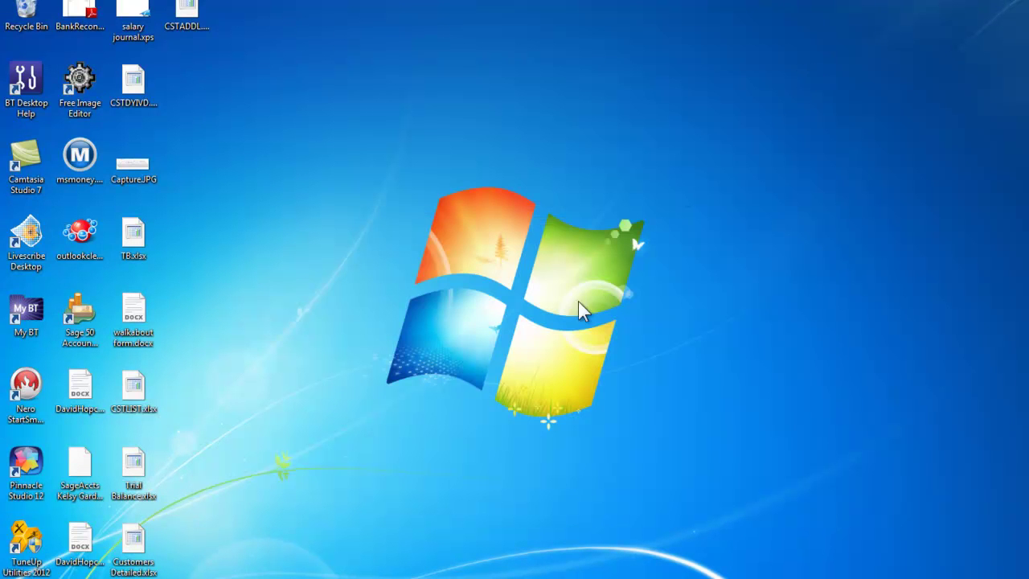
Start Microsoft Excel 2010 and open the exported Trial Balance.xlsx from the Desktop
left_click(24, 576)
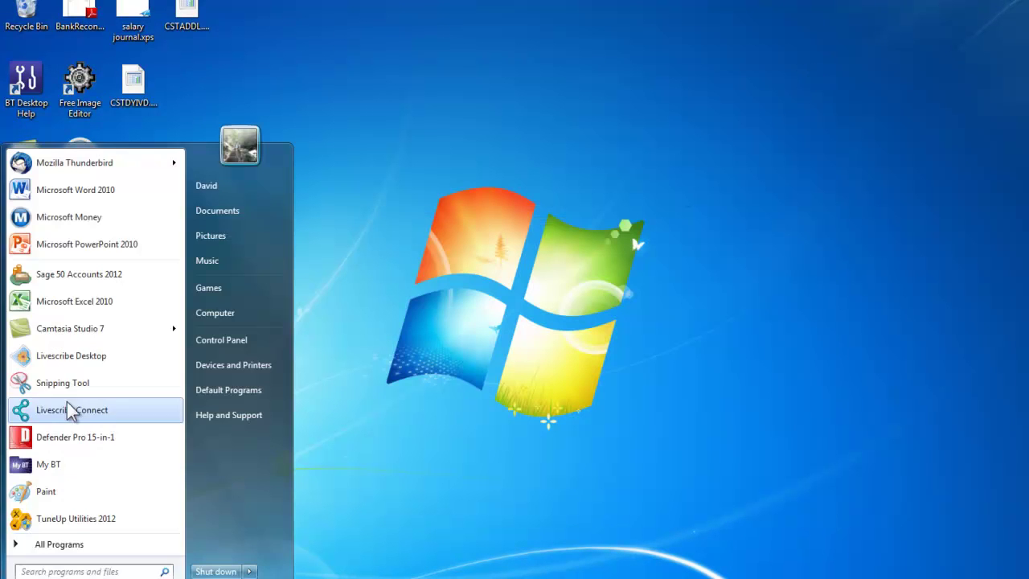
left_click(74, 302)
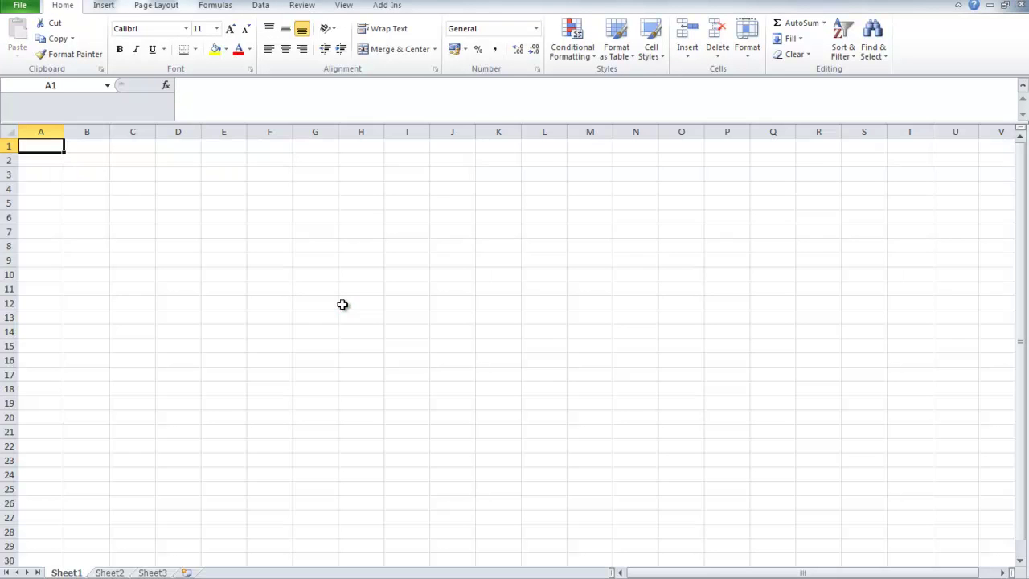
left_click(19, 7)
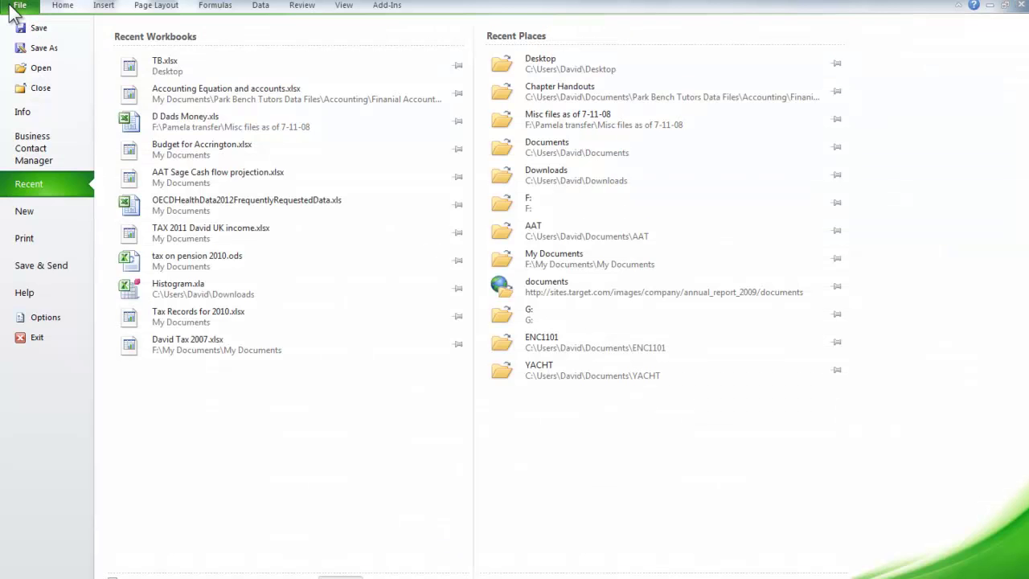
left_click(42, 68)
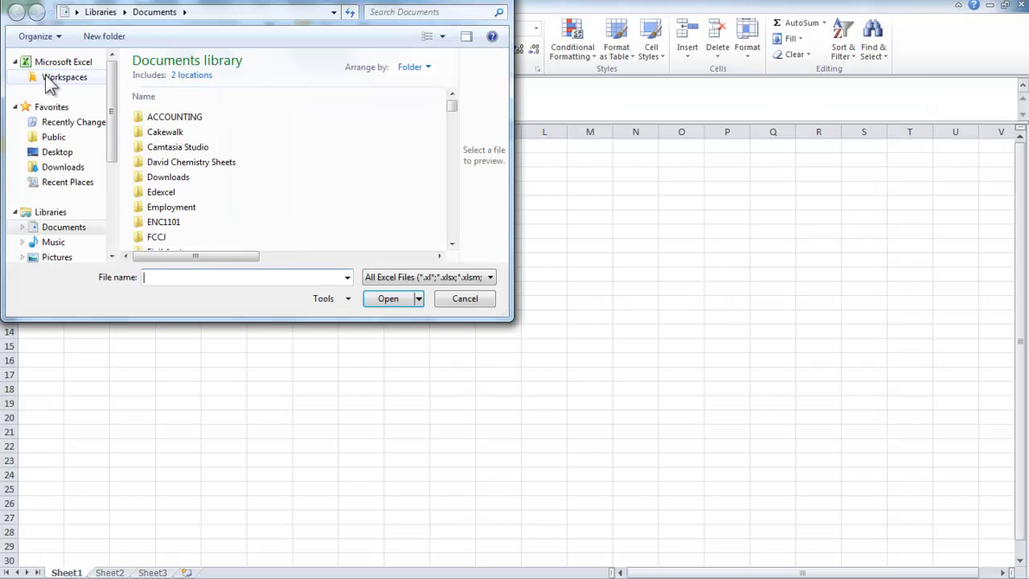
left_click(68, 155)
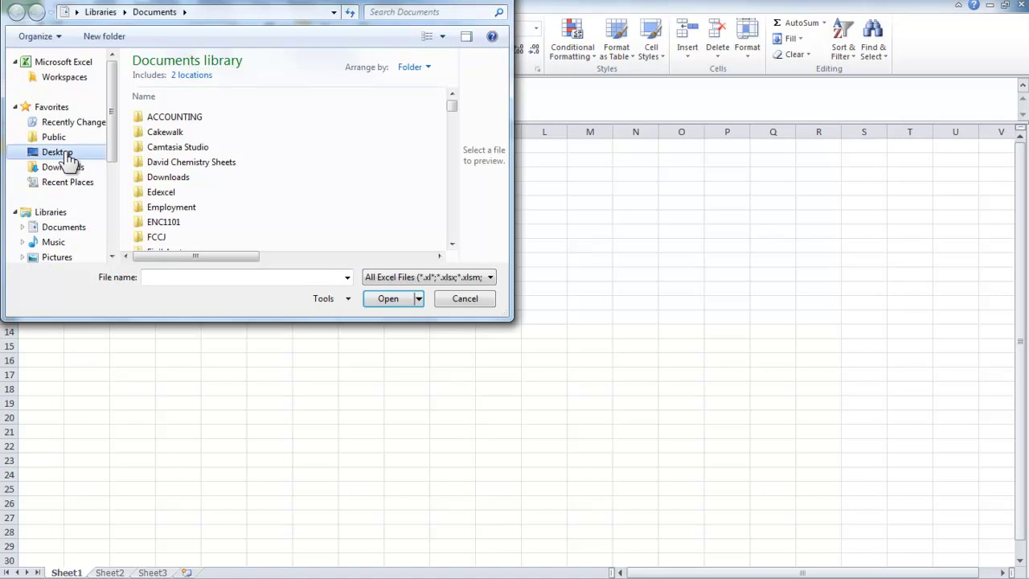
left_click_drag(454, 147, 455, 246)
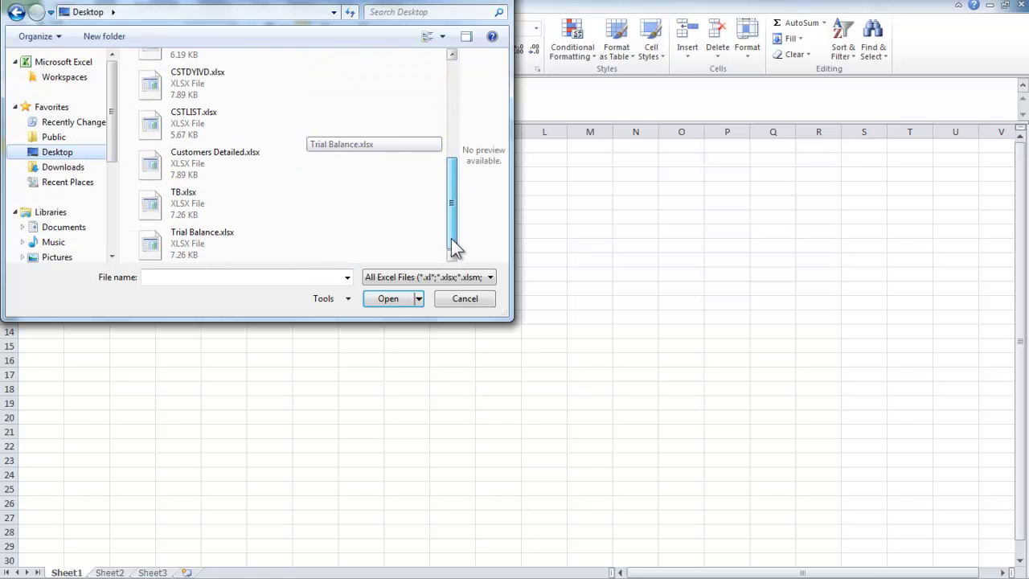
left_click(147, 252)
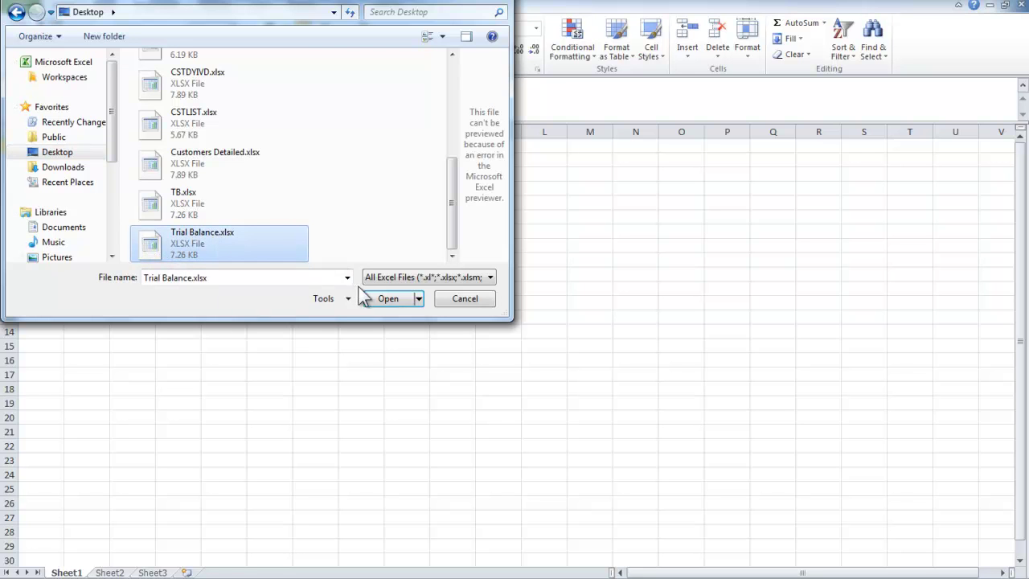
left_click(382, 304)
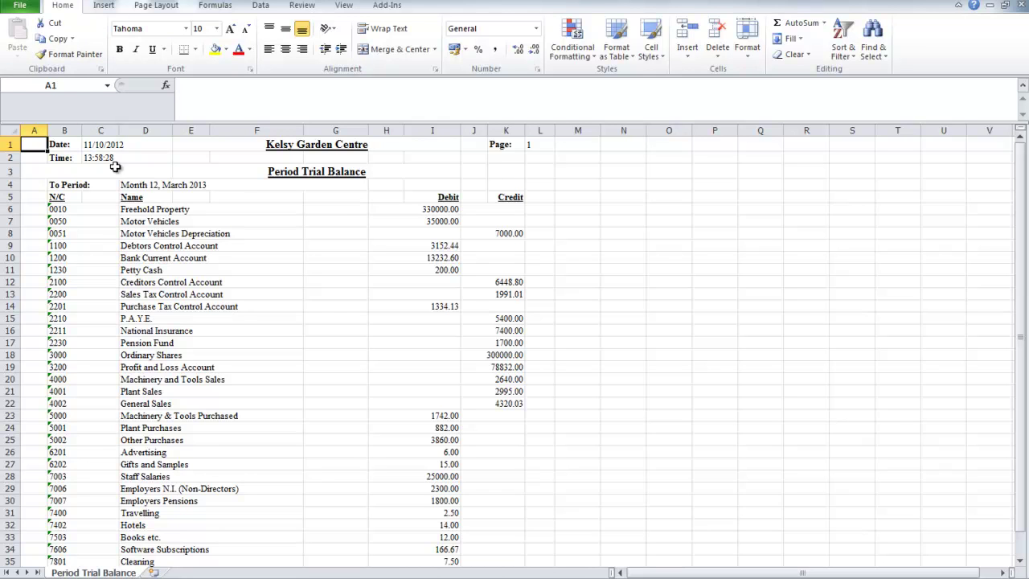
Open the exported customer invoices day book, Customers Detailed.xlsx, from the Desktop
left_click(26, 8)
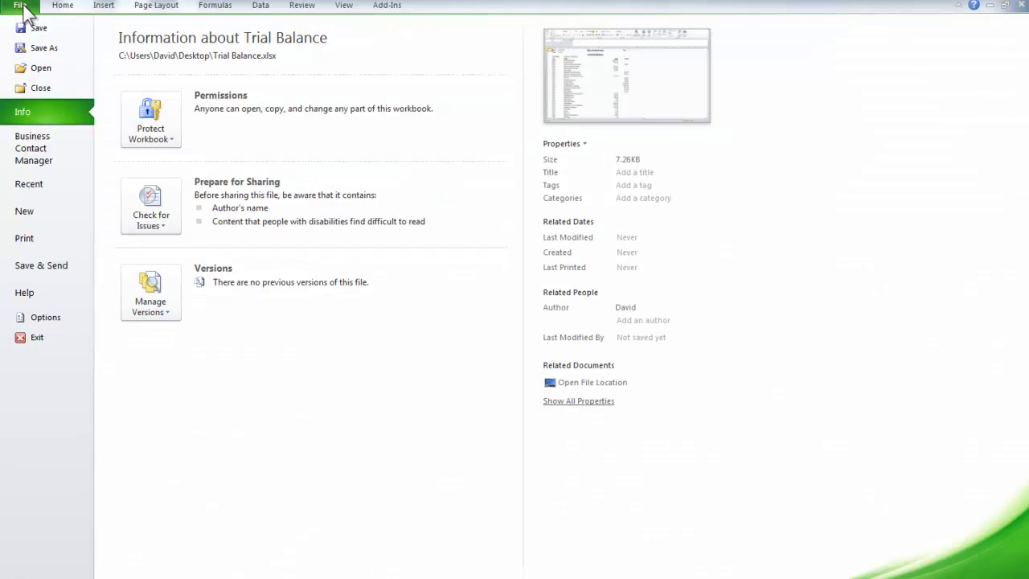
left_click(32, 68)
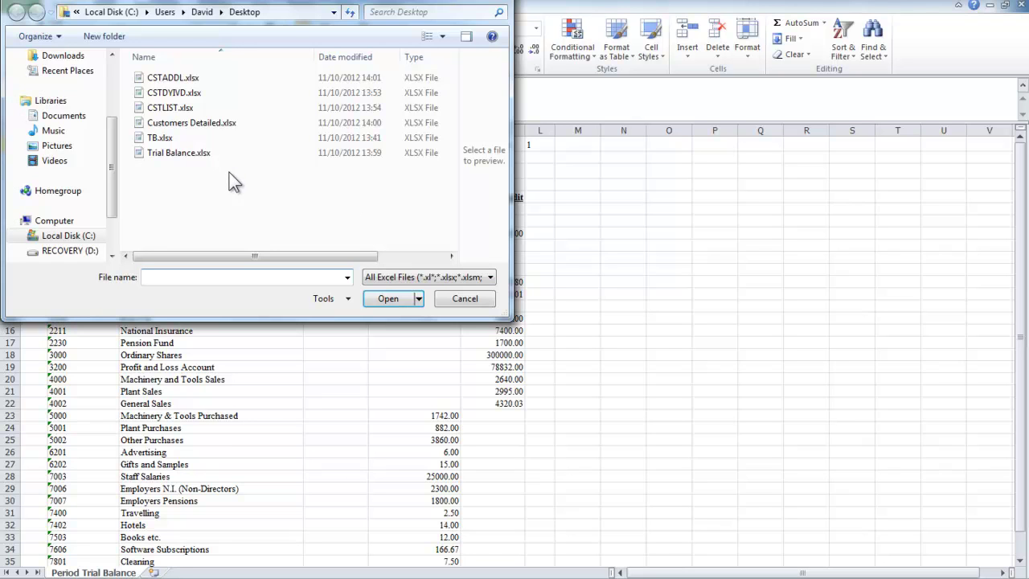
left_click(207, 131)
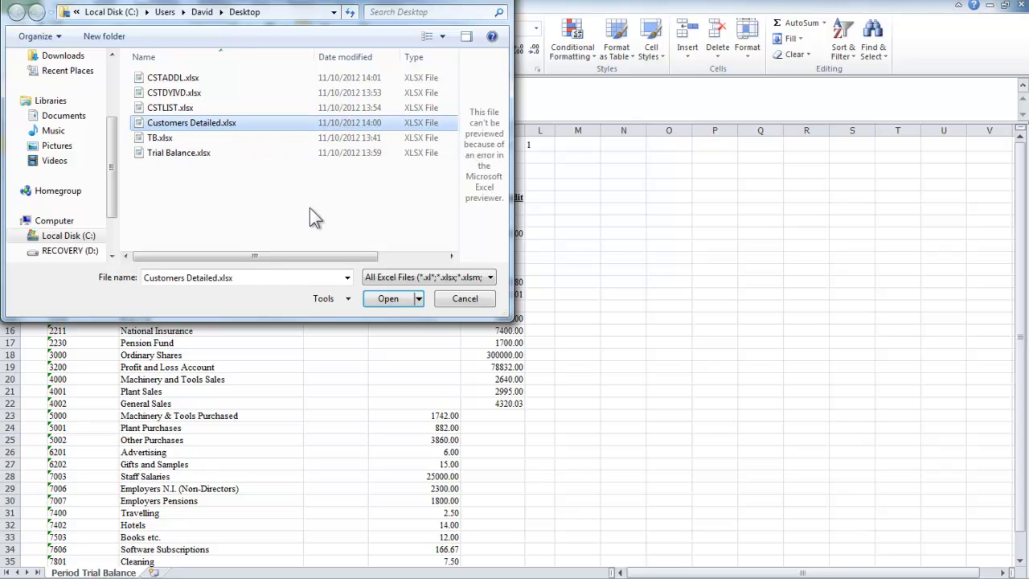
left_click(387, 304)
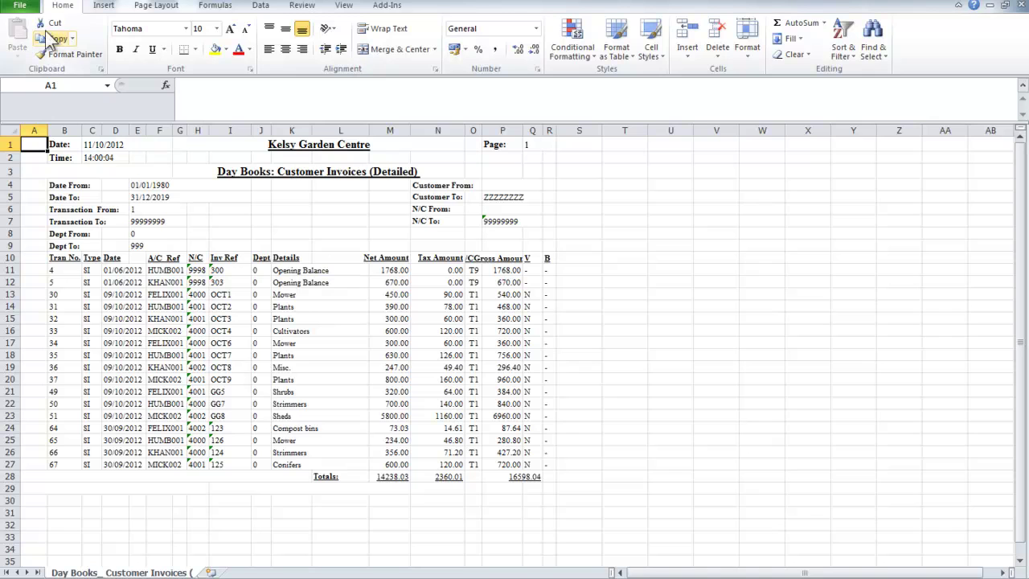
Open the exported customer address list, CSTADDL.xlsx, from the Desktop
left_click(17, 6)
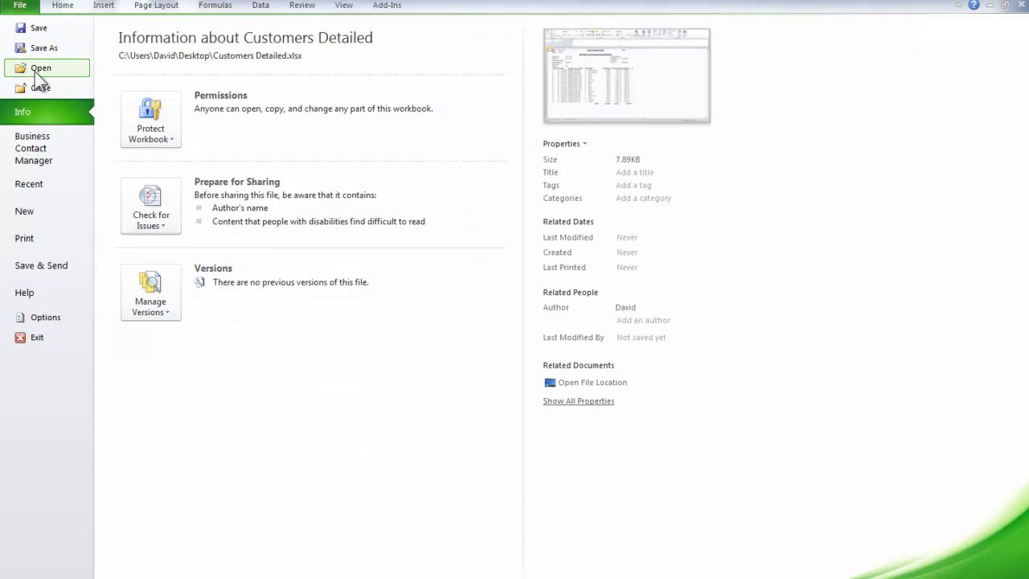
left_click(35, 70)
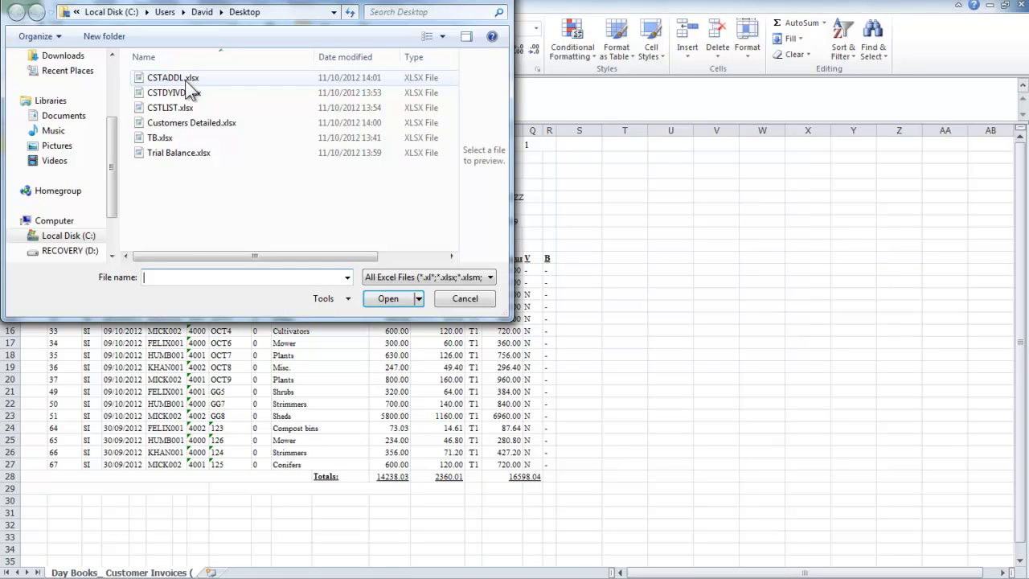
left_click(182, 79)
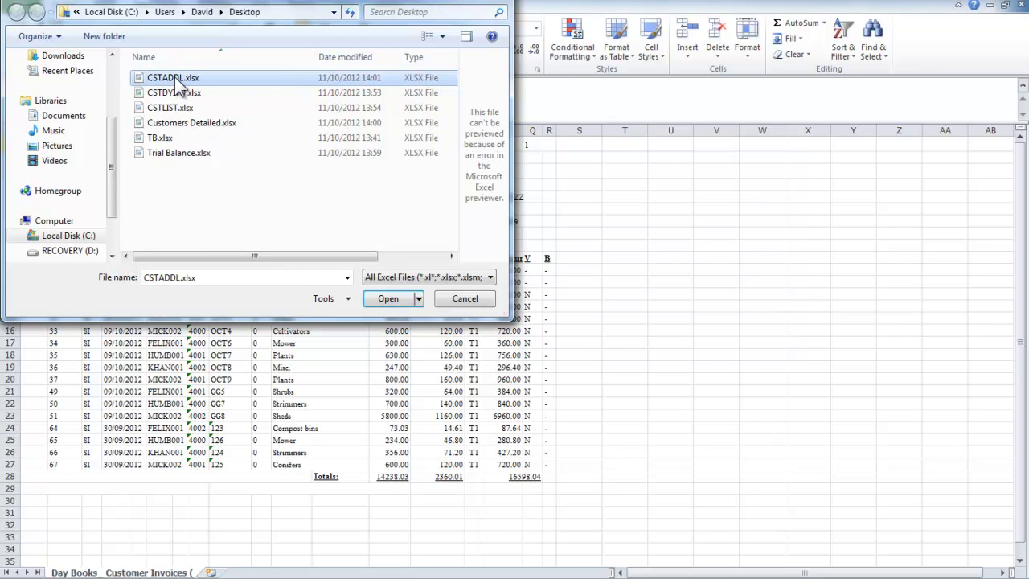
left_click(377, 298)
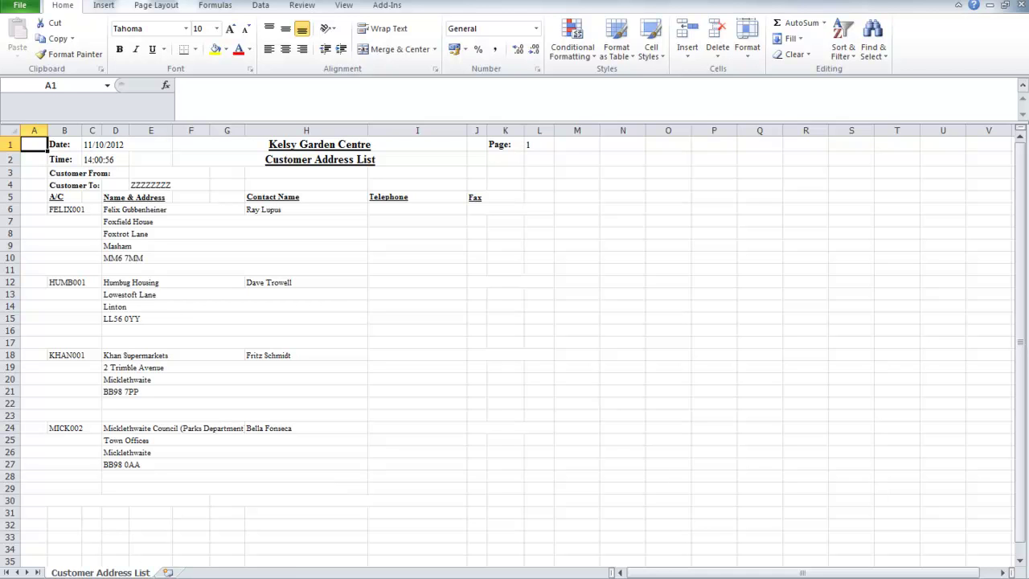
Switch back to the Trial Balance workbook and review the period trial balance down to its debit and credit totals
left_click(298, 556)
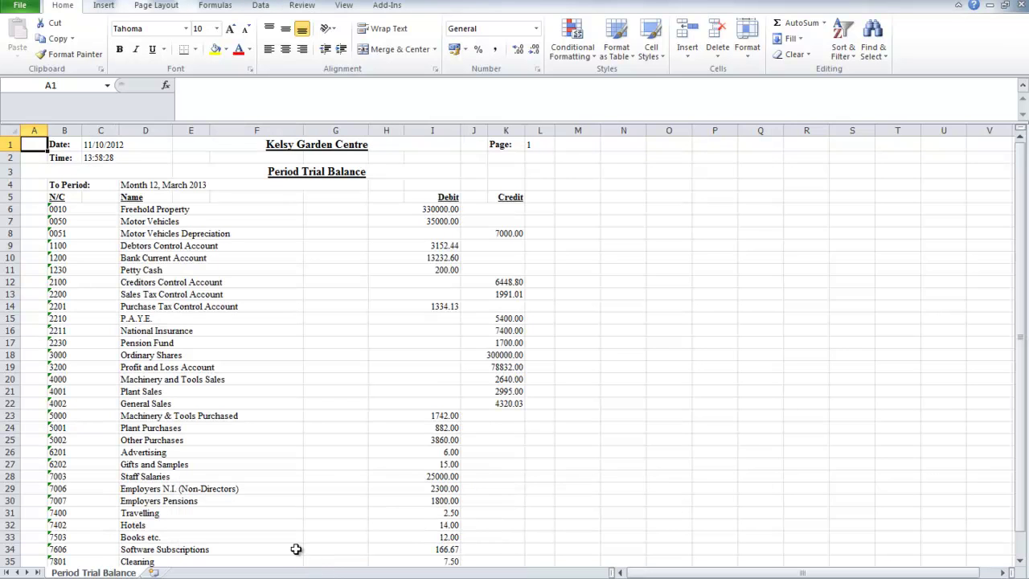
scroll(590, 362, "down", 2)
scroll(591, 362, "up", 2)
scroll(591, 363, "down", 1)
scroll(591, 362, "up", 1)
scroll(591, 363, "down", 1)
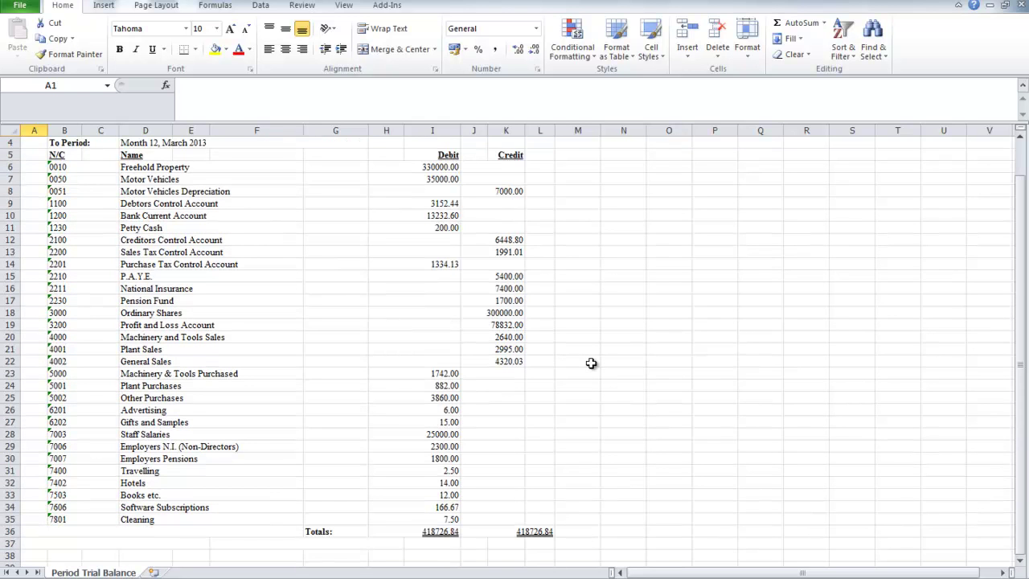